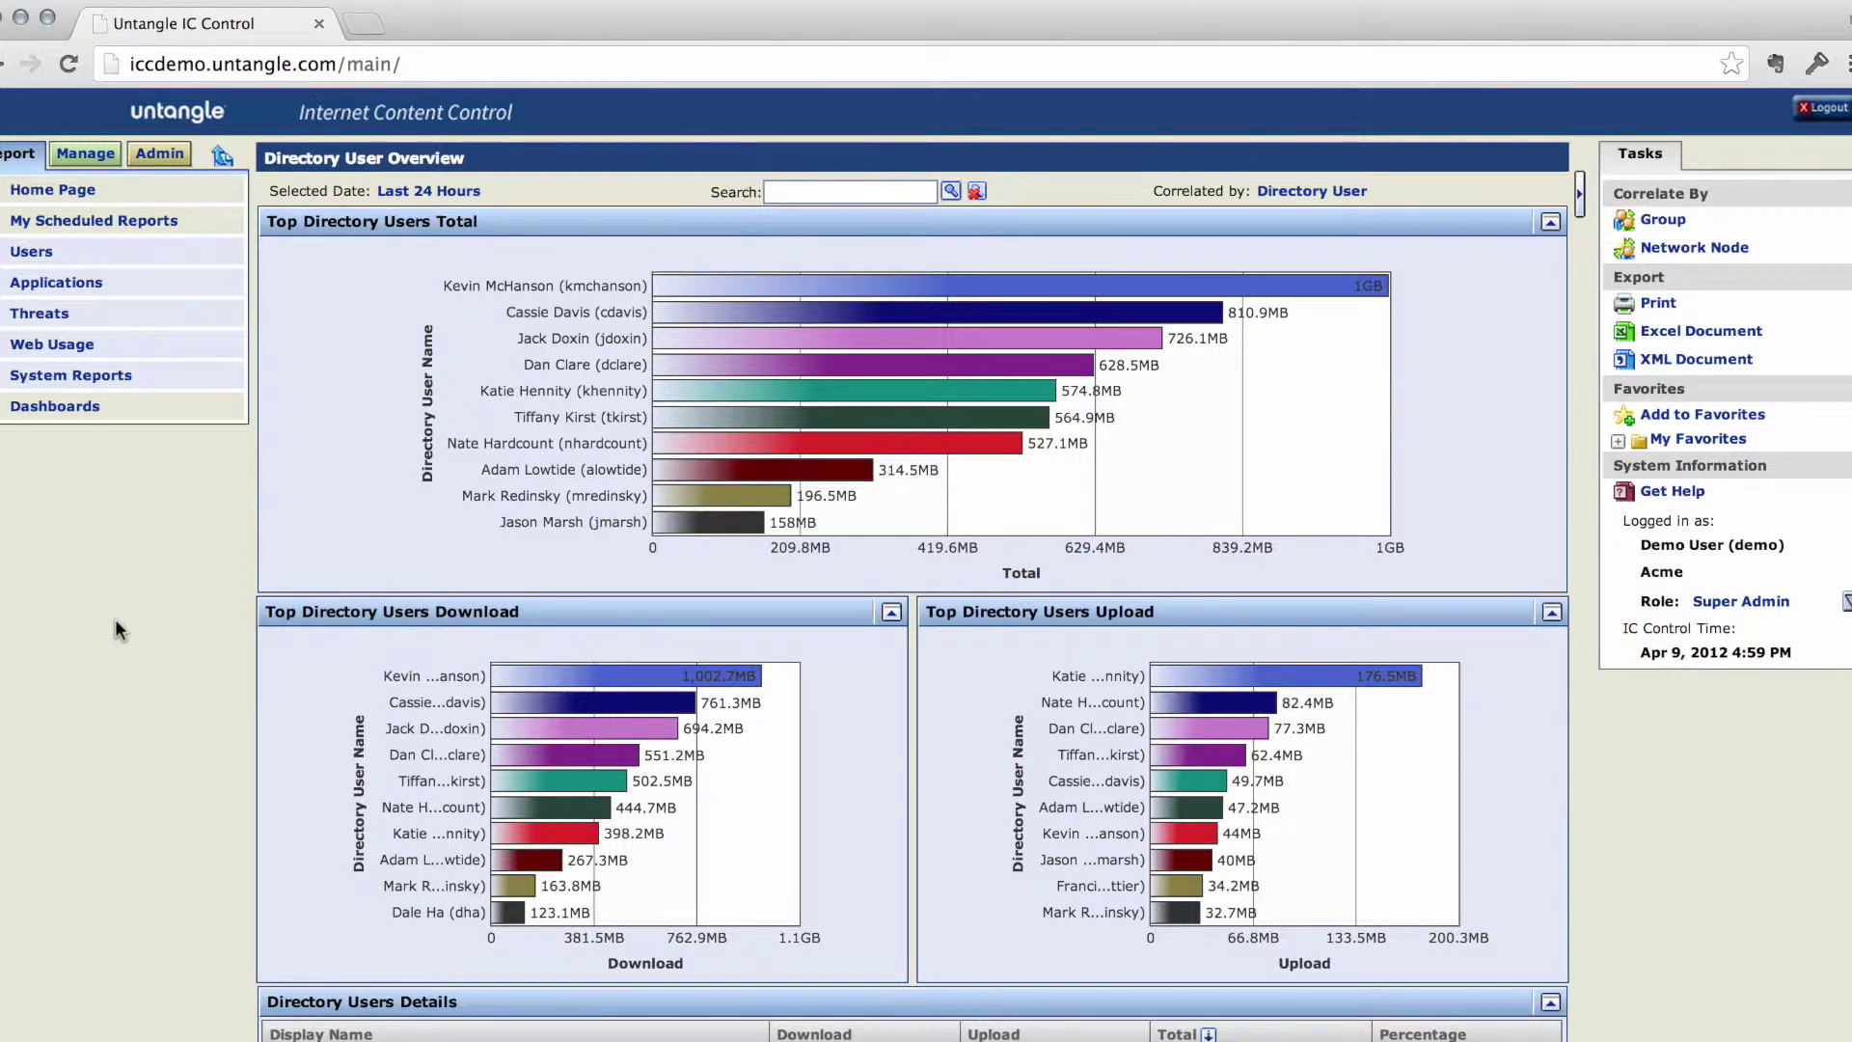
- Open the Application Set Overview report from the Applications reports
click(172, 261)
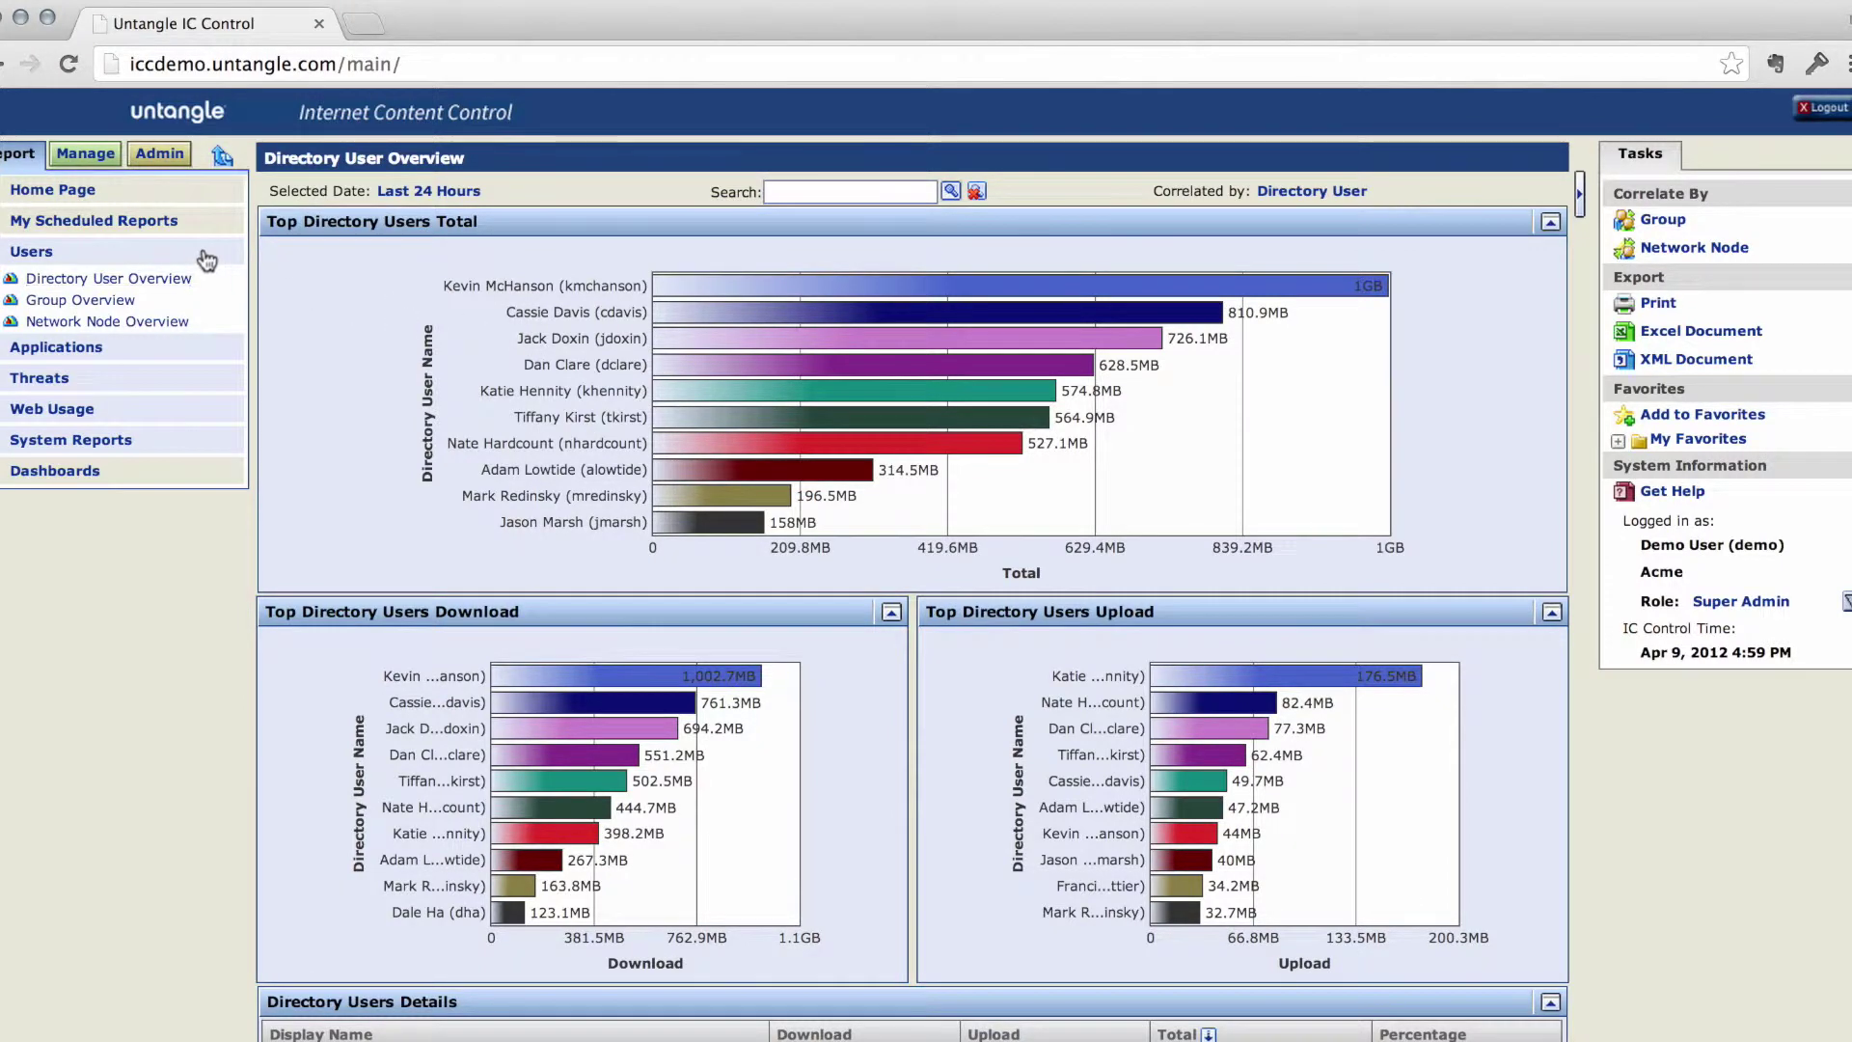
click(207, 261)
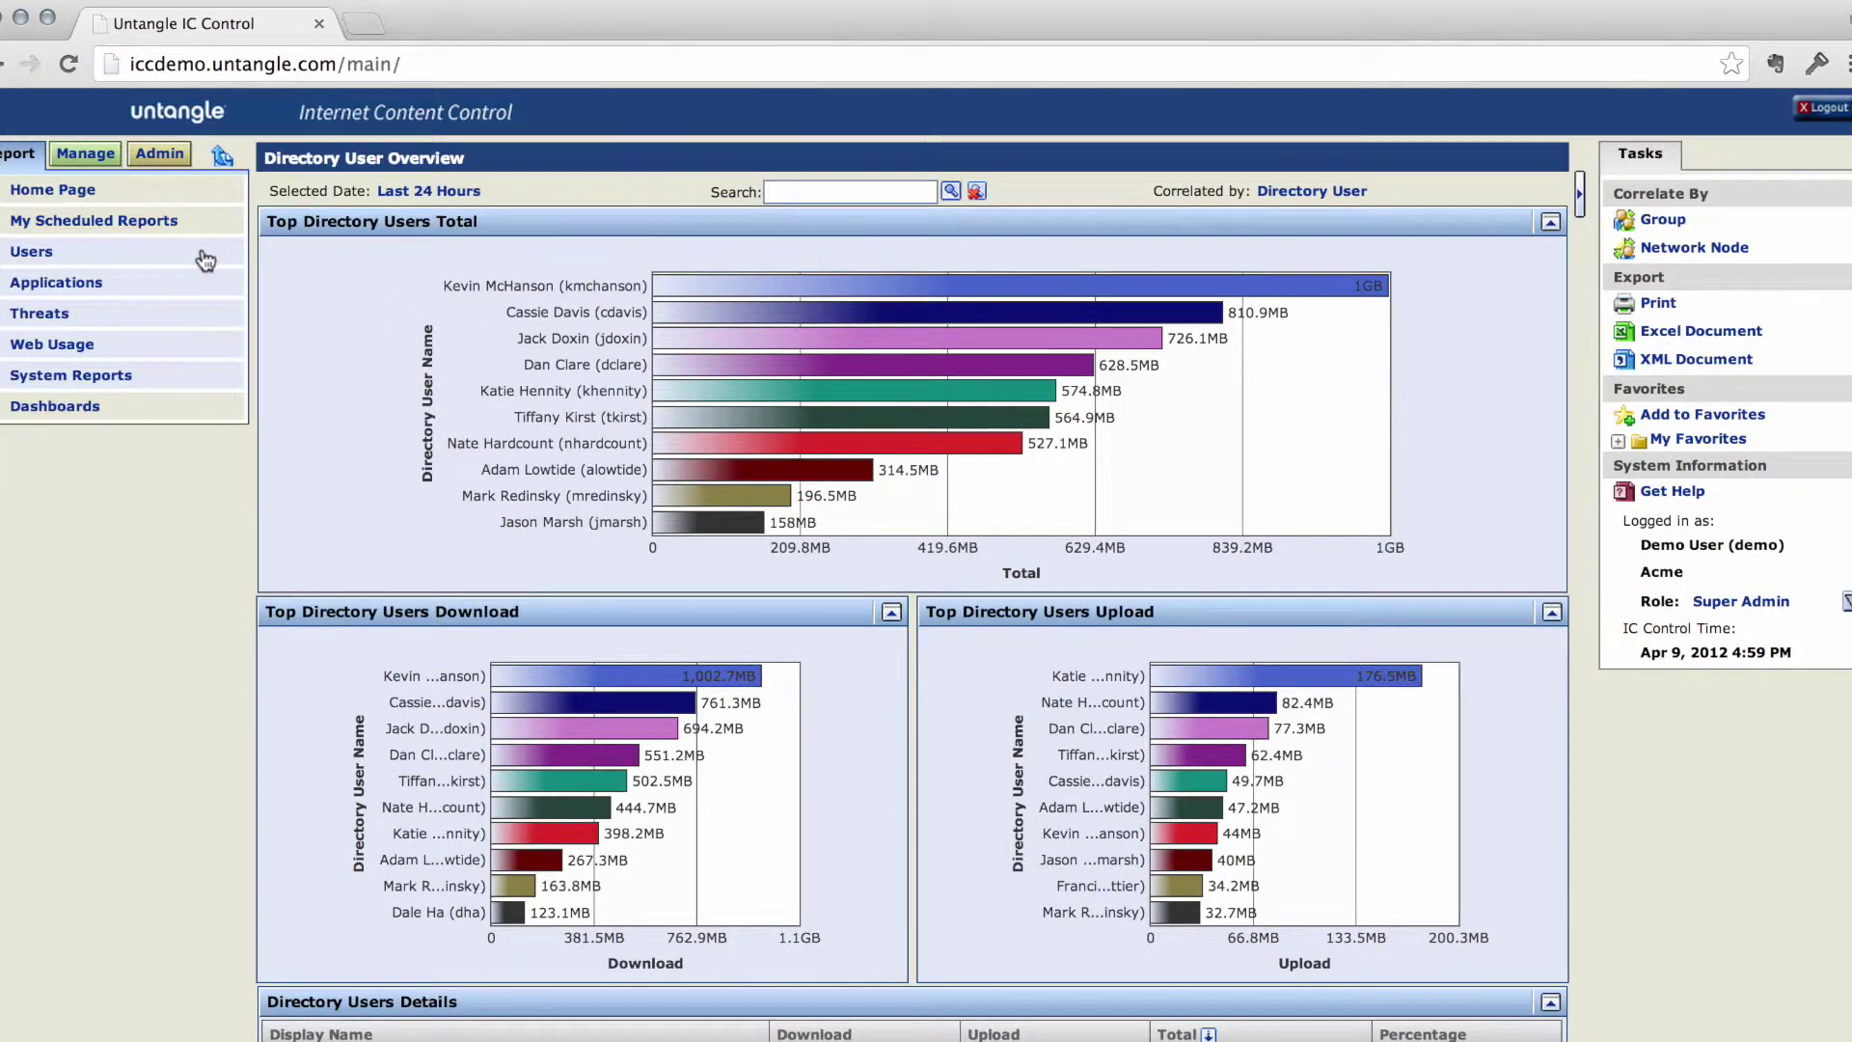
click(208, 283)
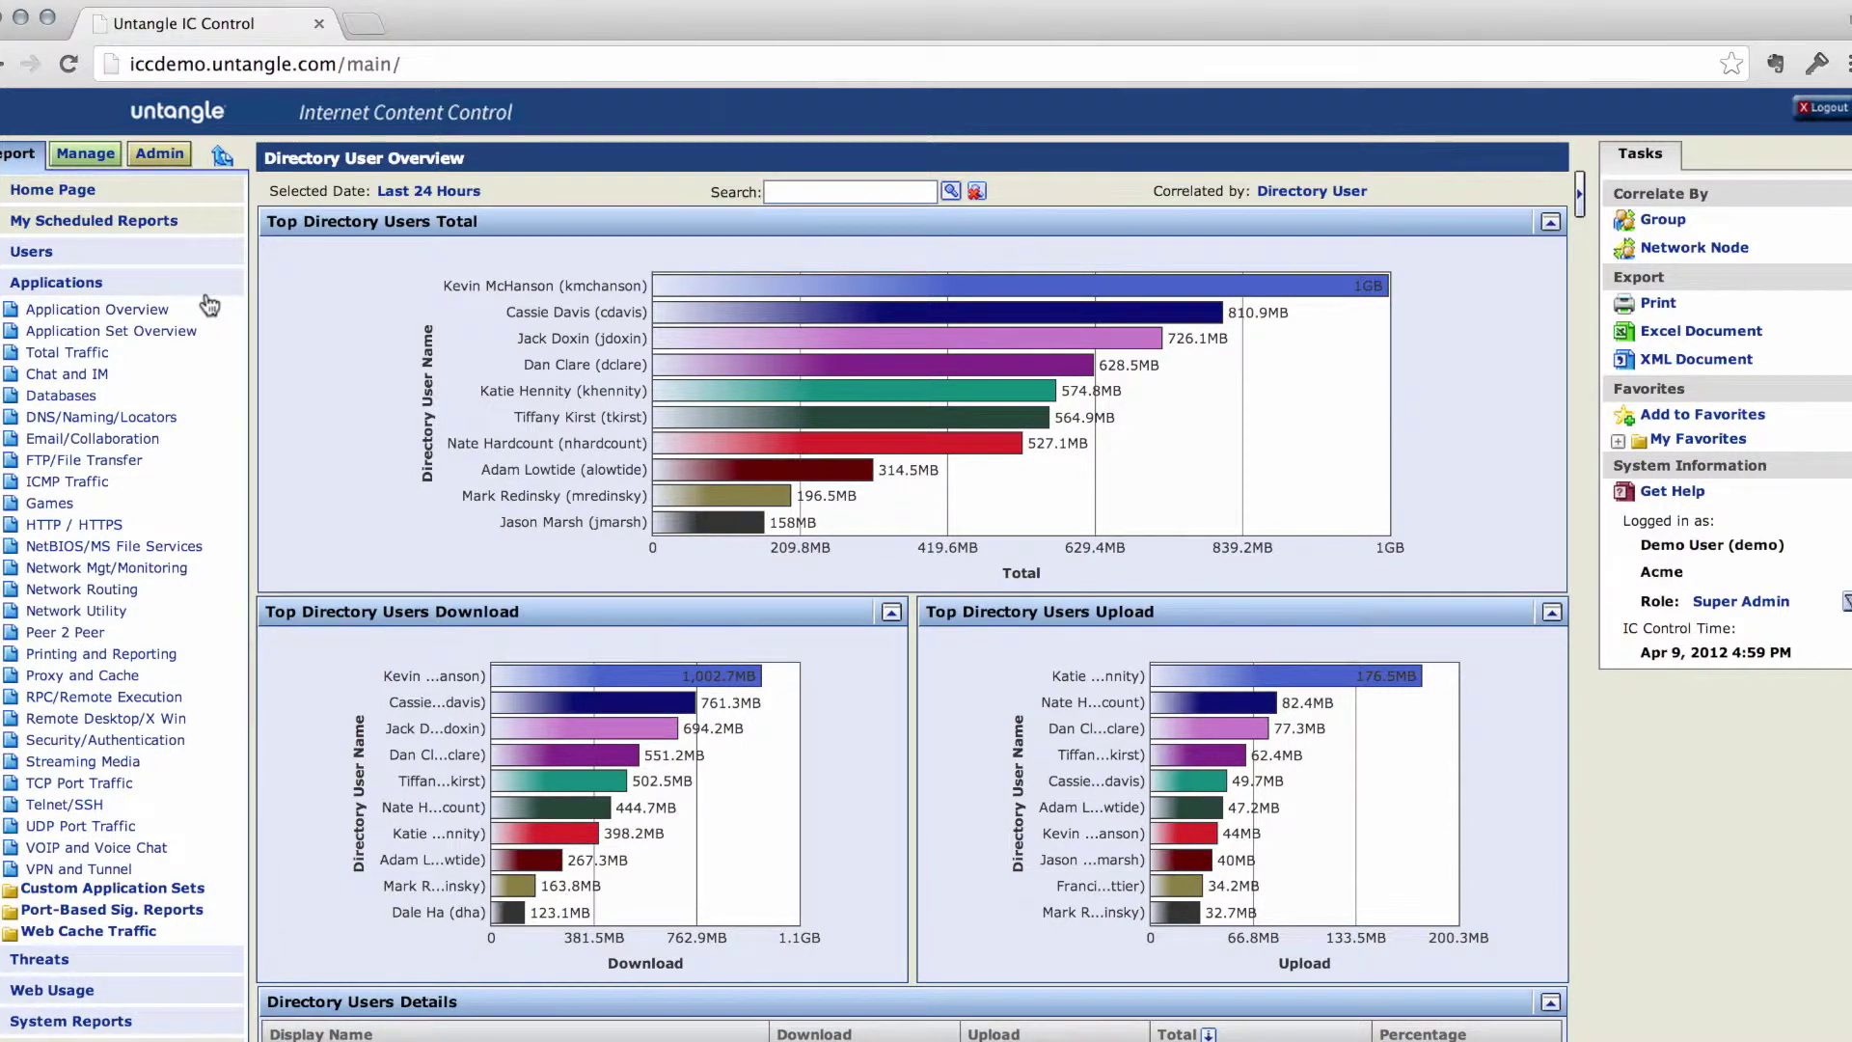
click(178, 334)
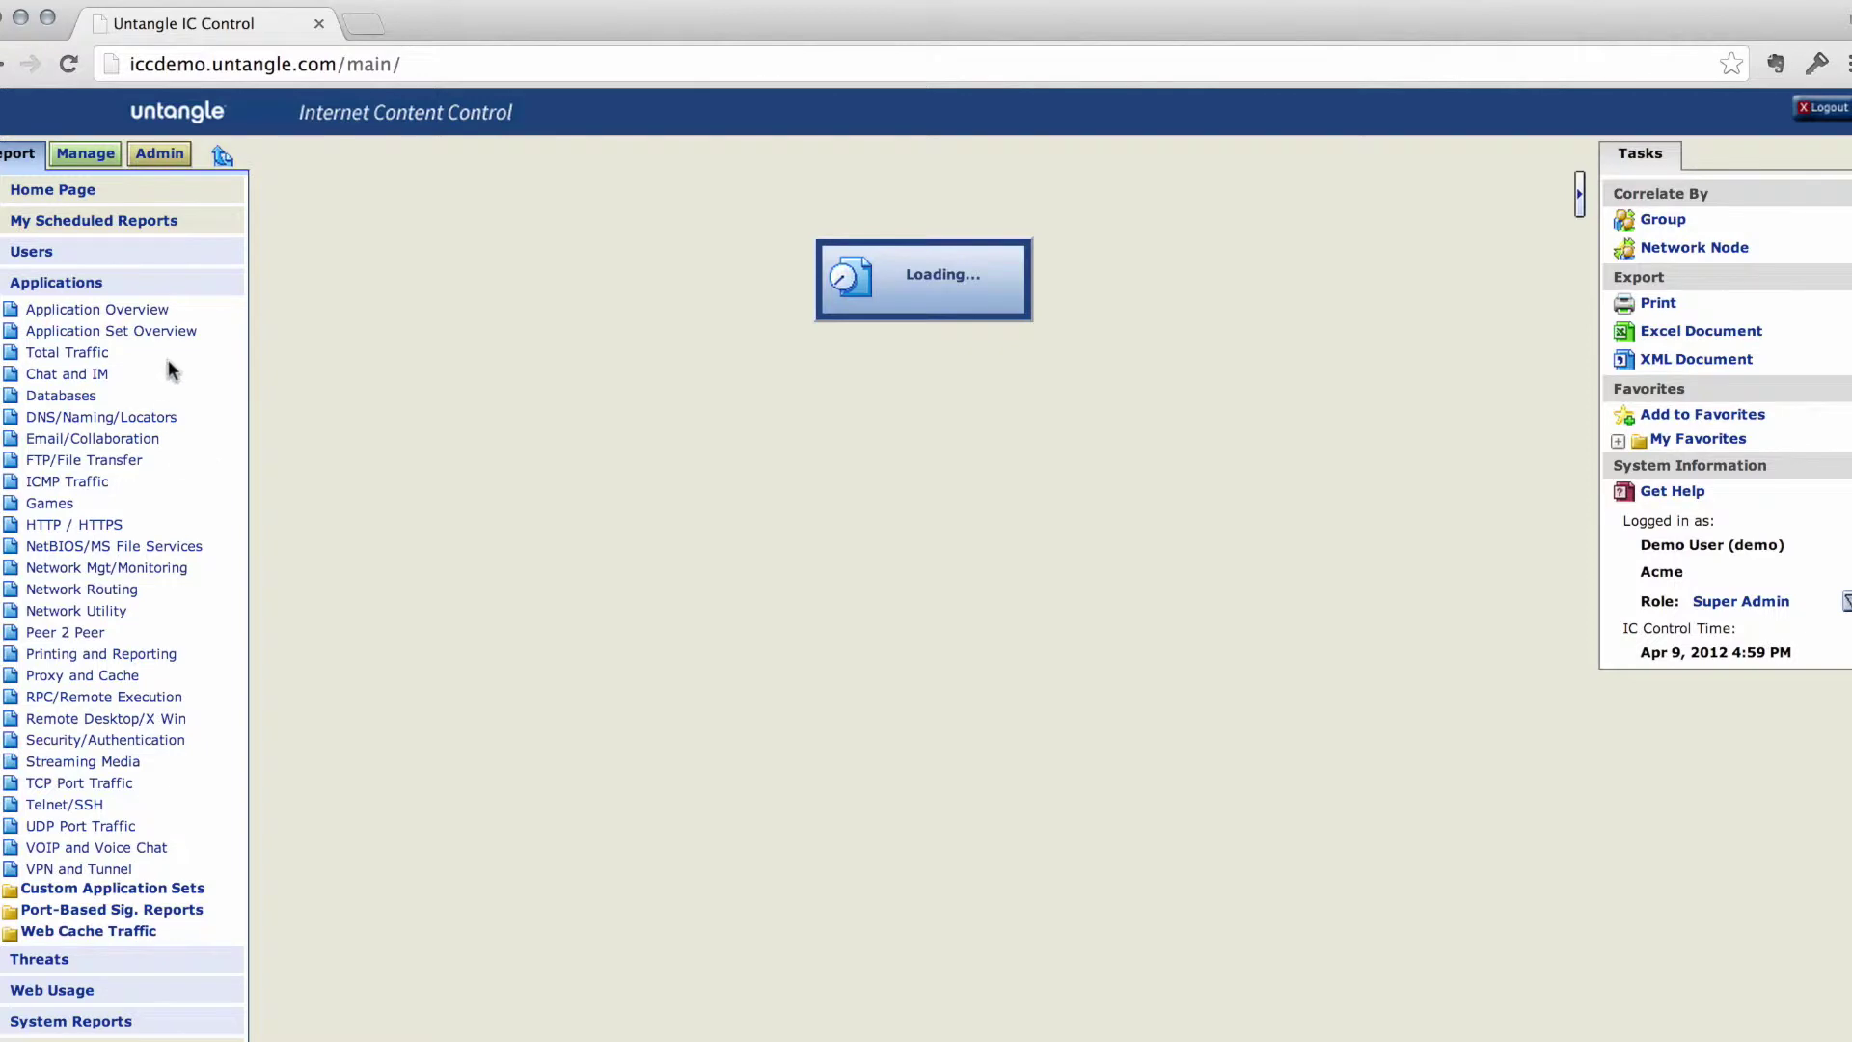
click(191, 282)
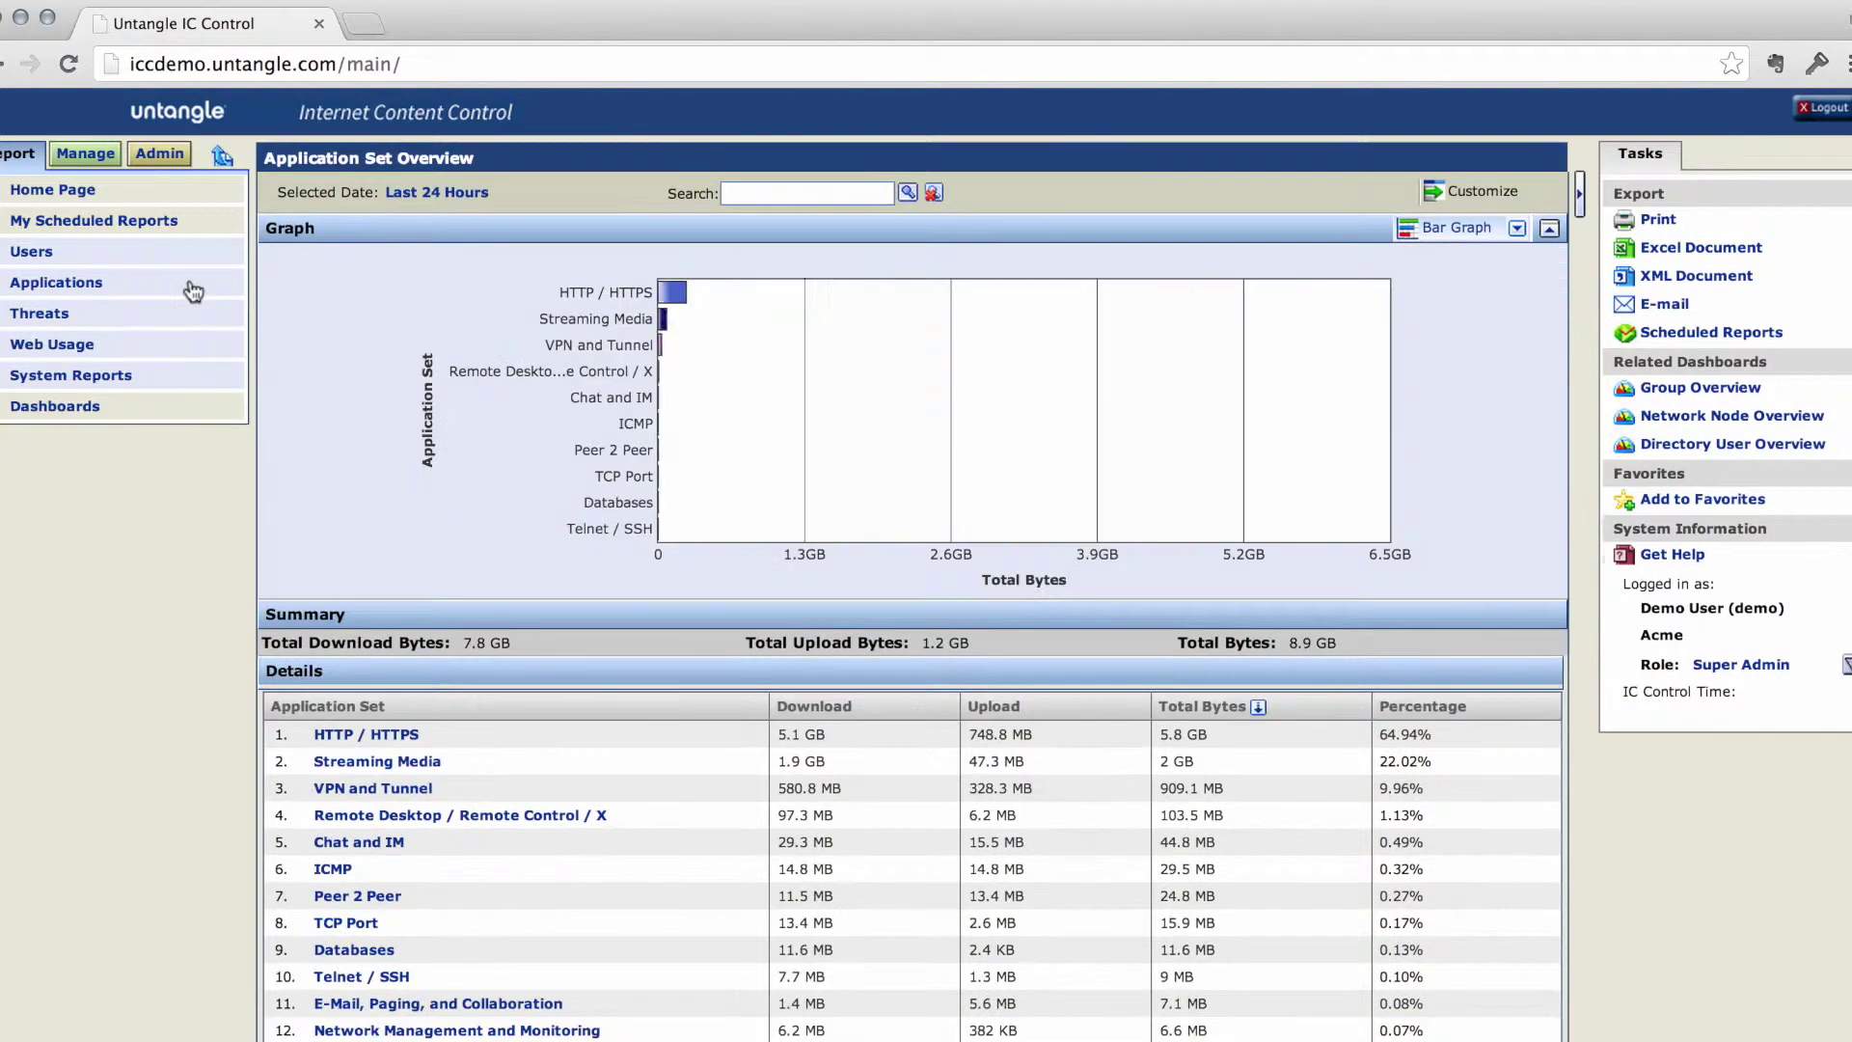
click(162, 347)
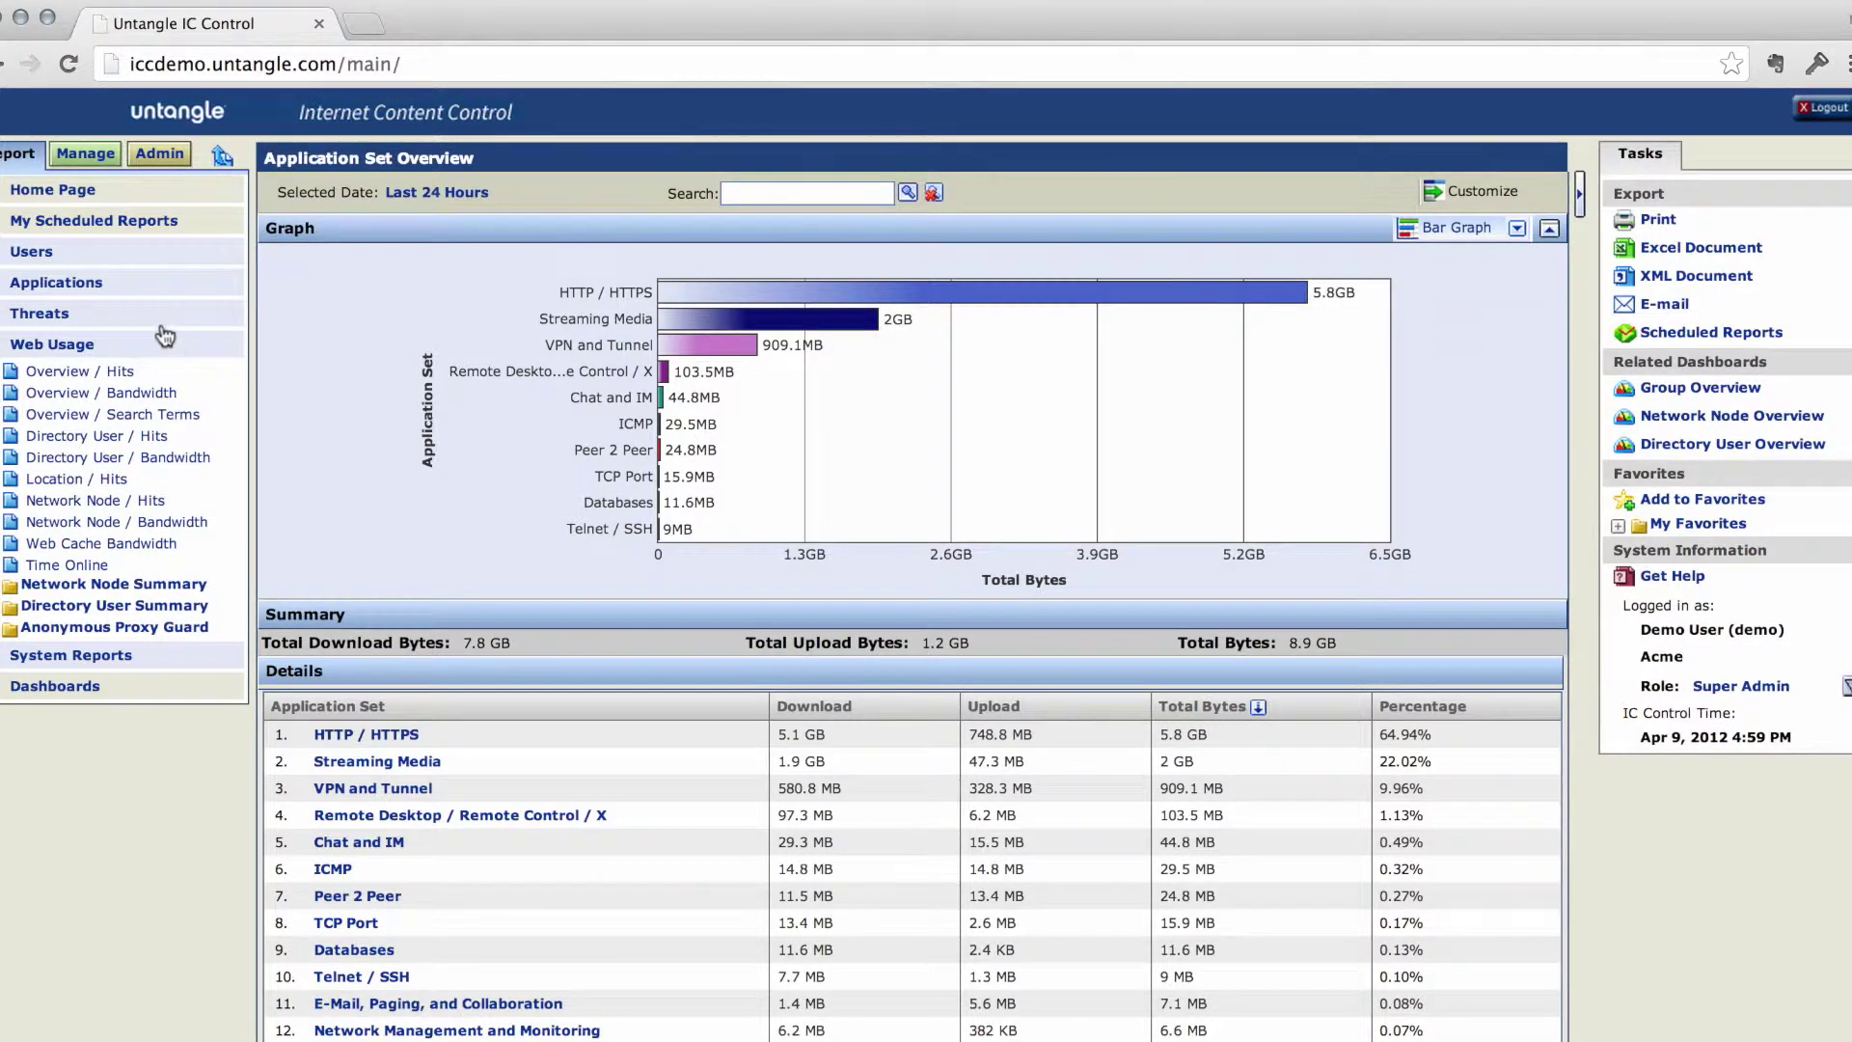
click(178, 347)
click(181, 284)
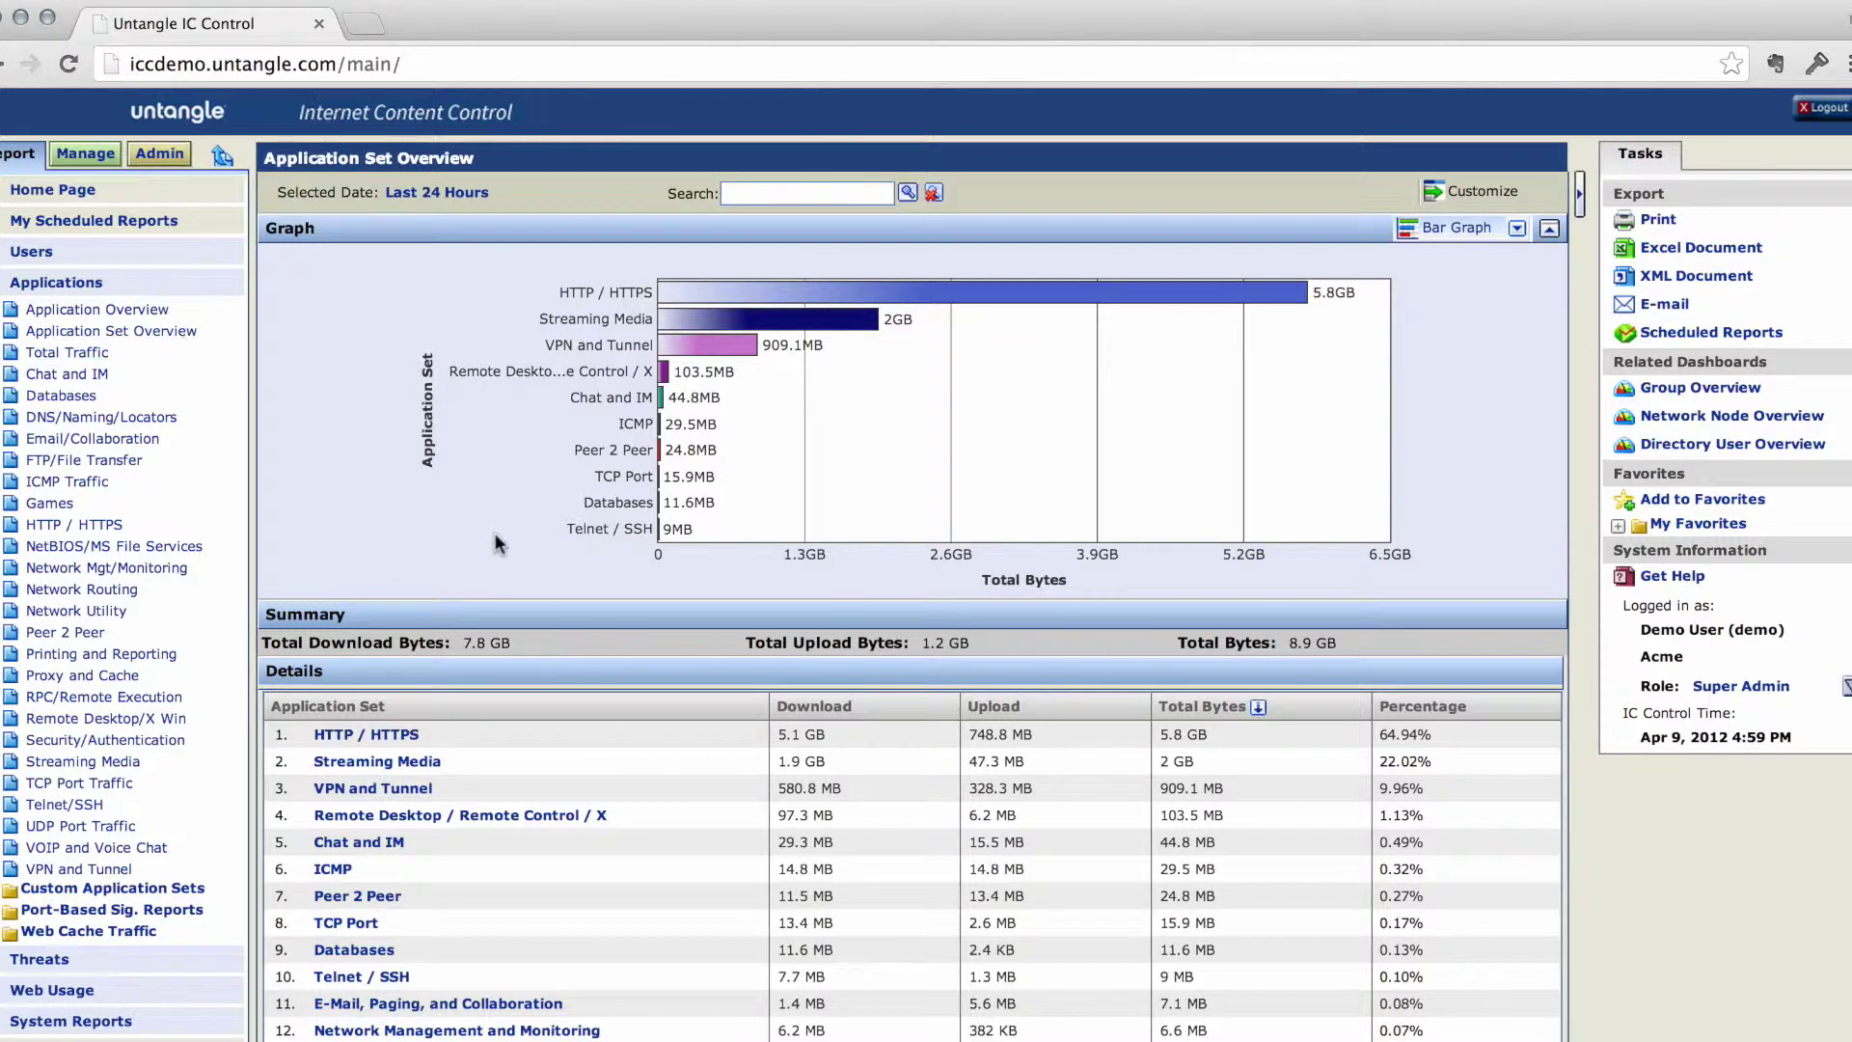
- Correlate the Streaming Media application set by directory user and show the report correlation options for the second listed user
scroll(495, 532, down, 5)
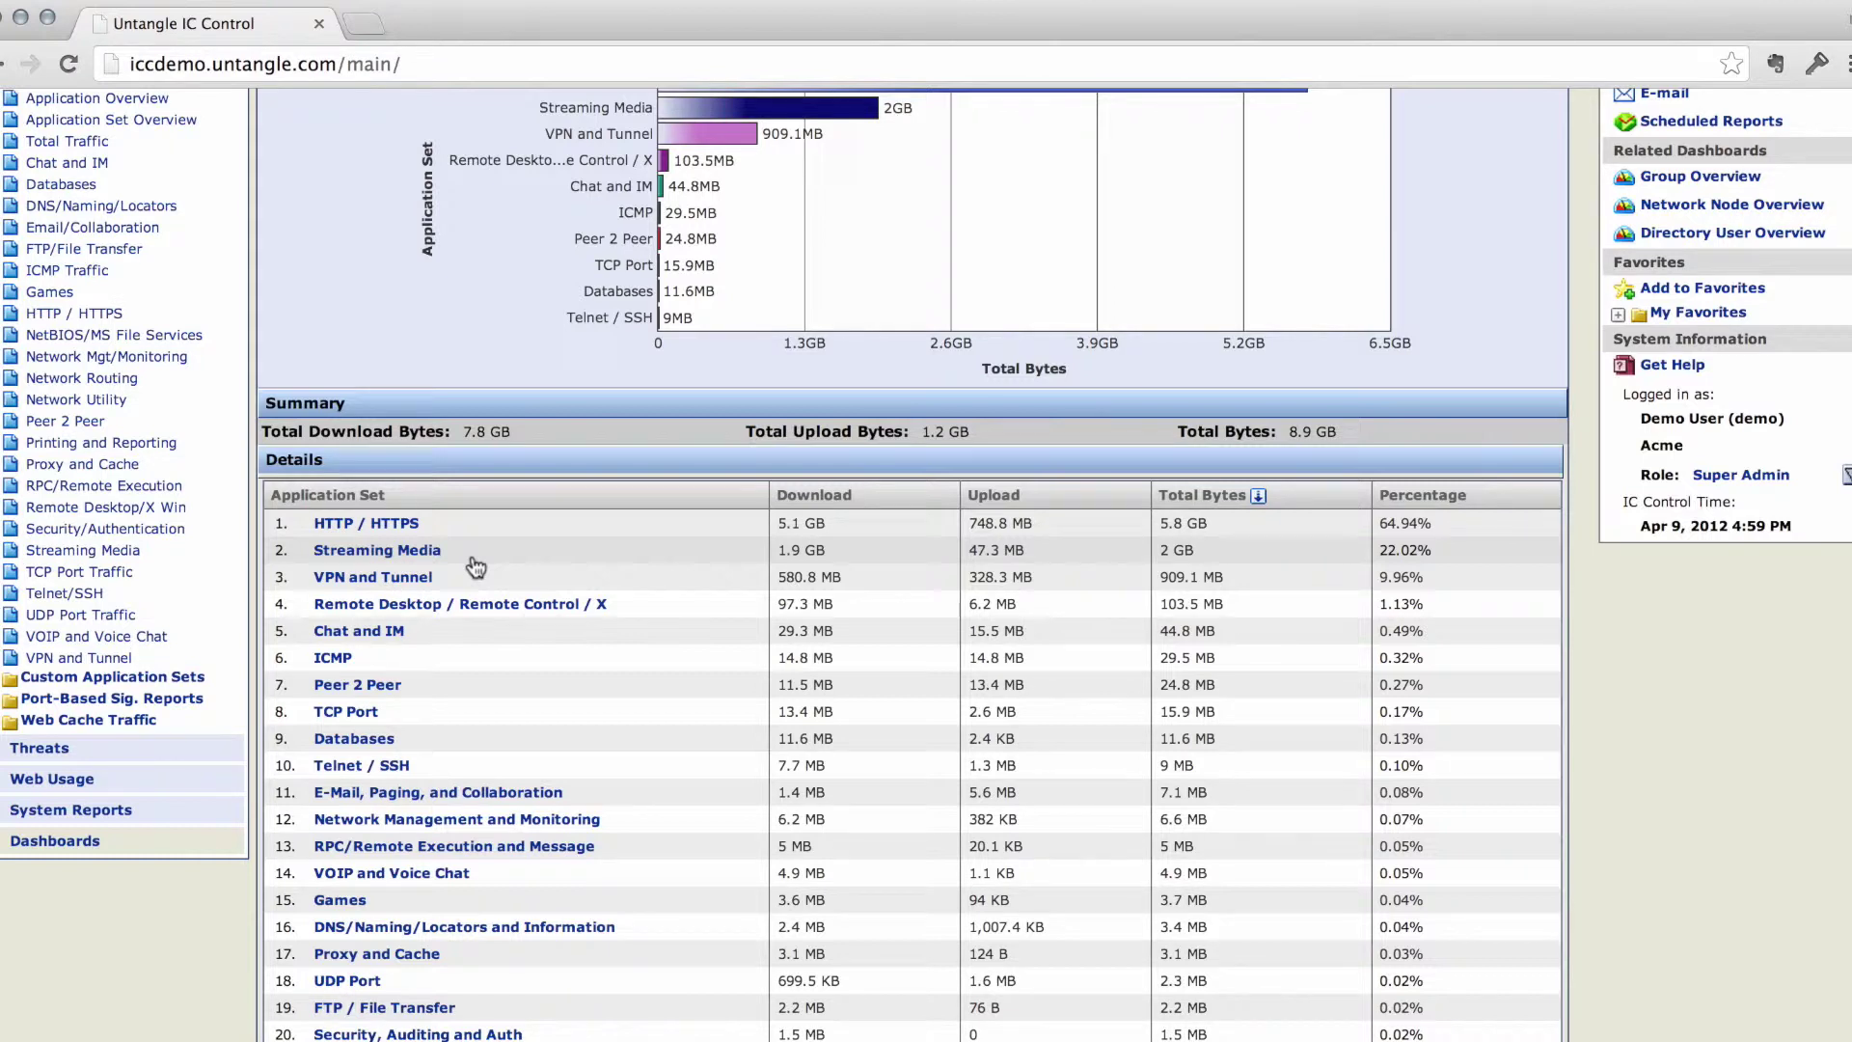
click(403, 553)
mouse_move(577, 548)
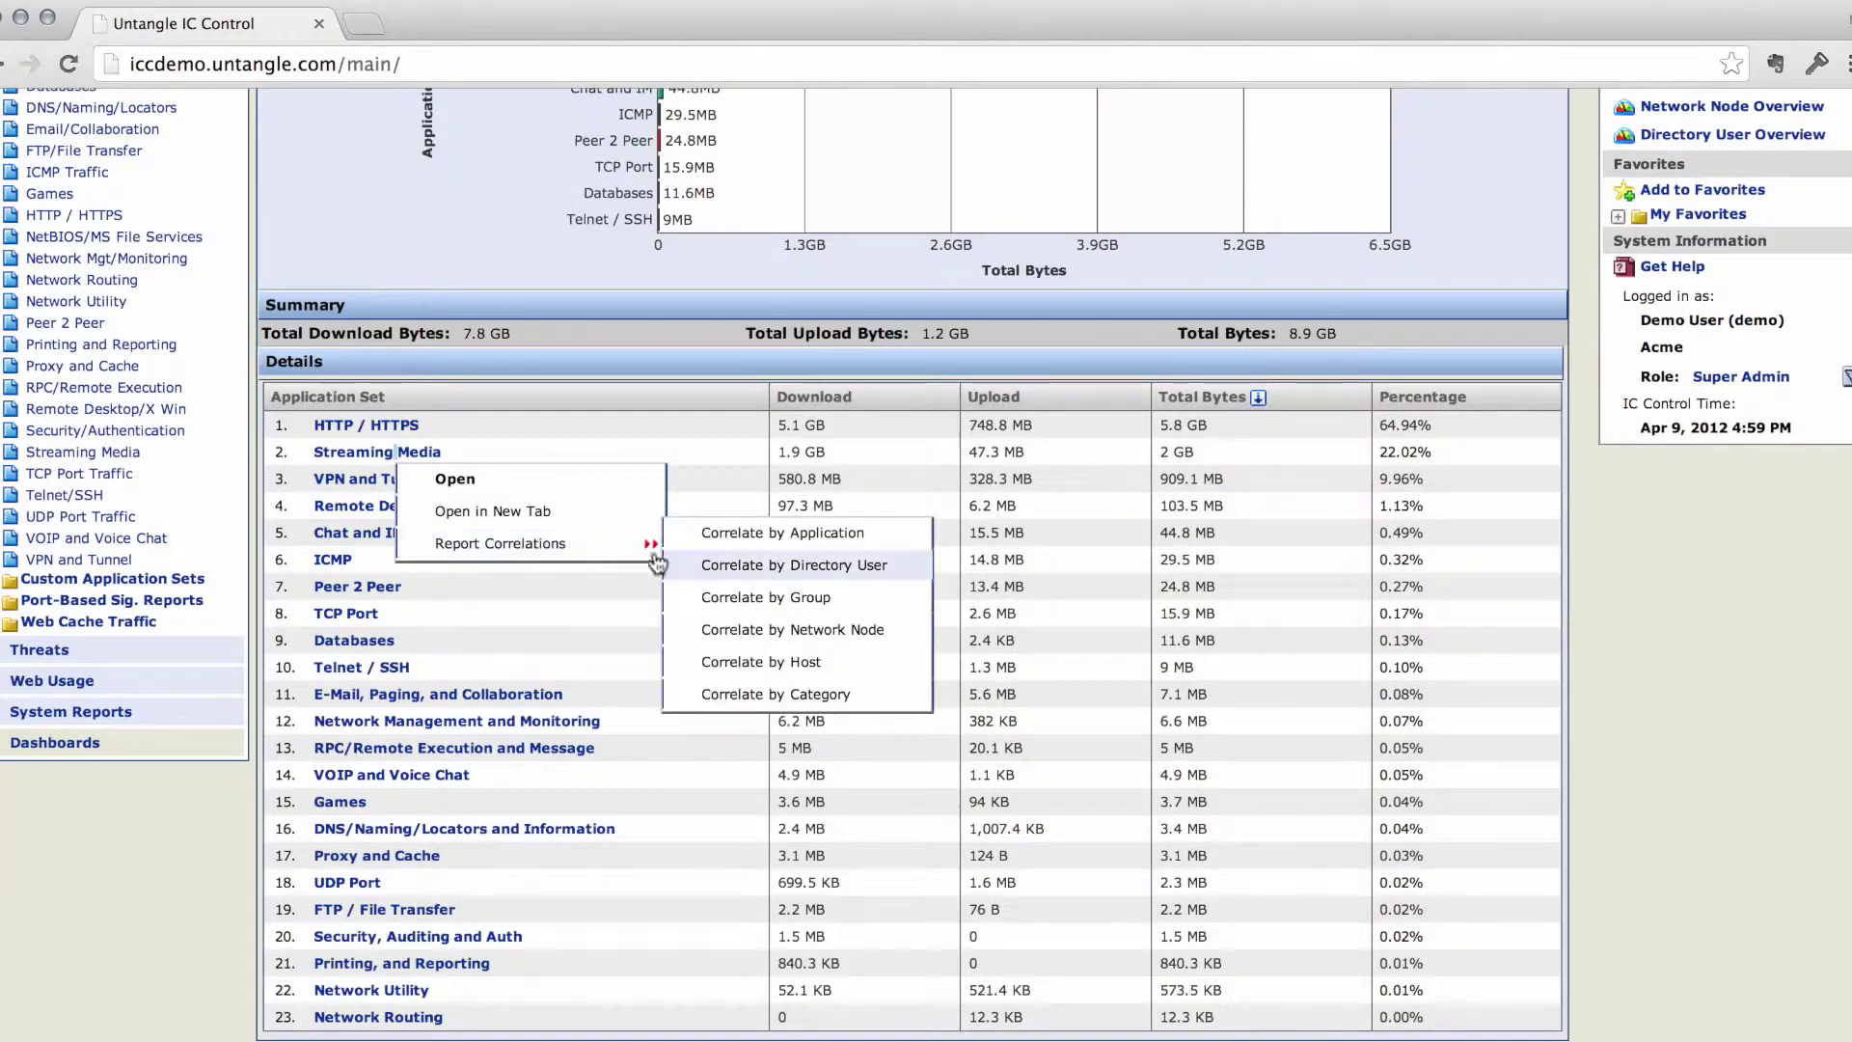
click(740, 568)
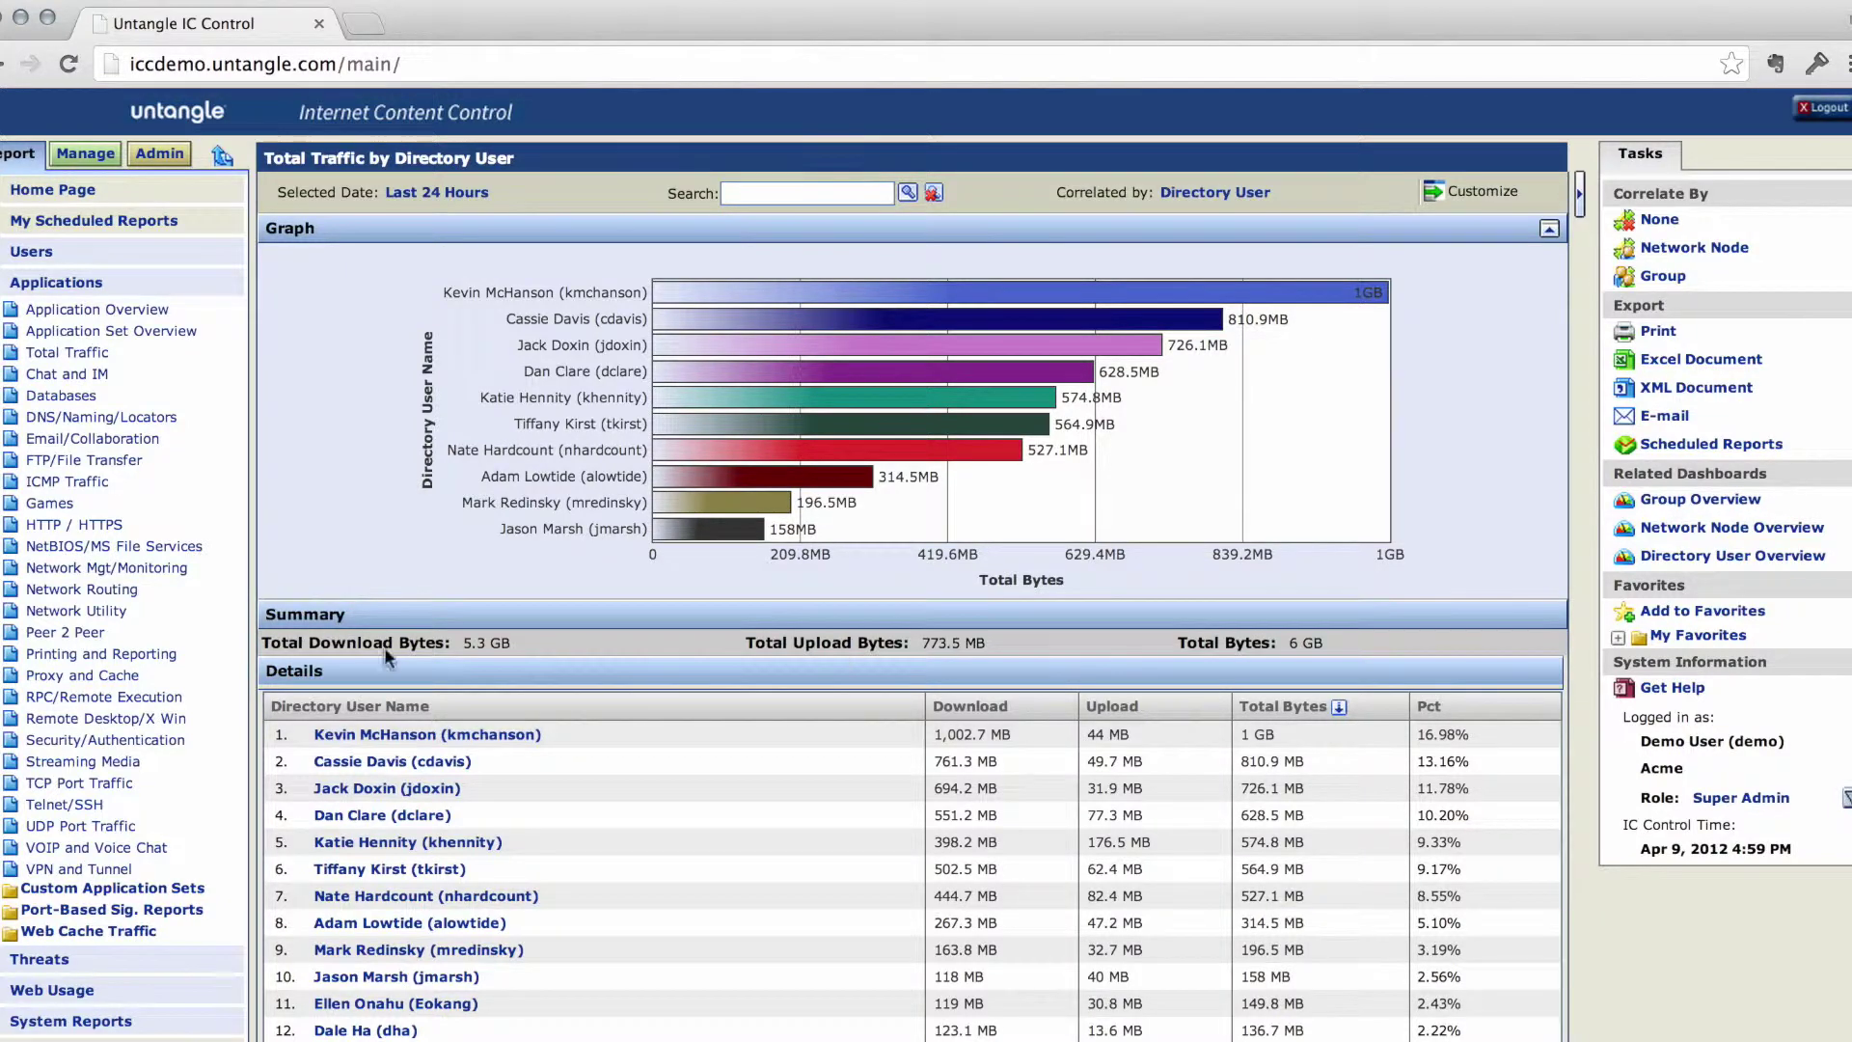
right_click(486, 764)
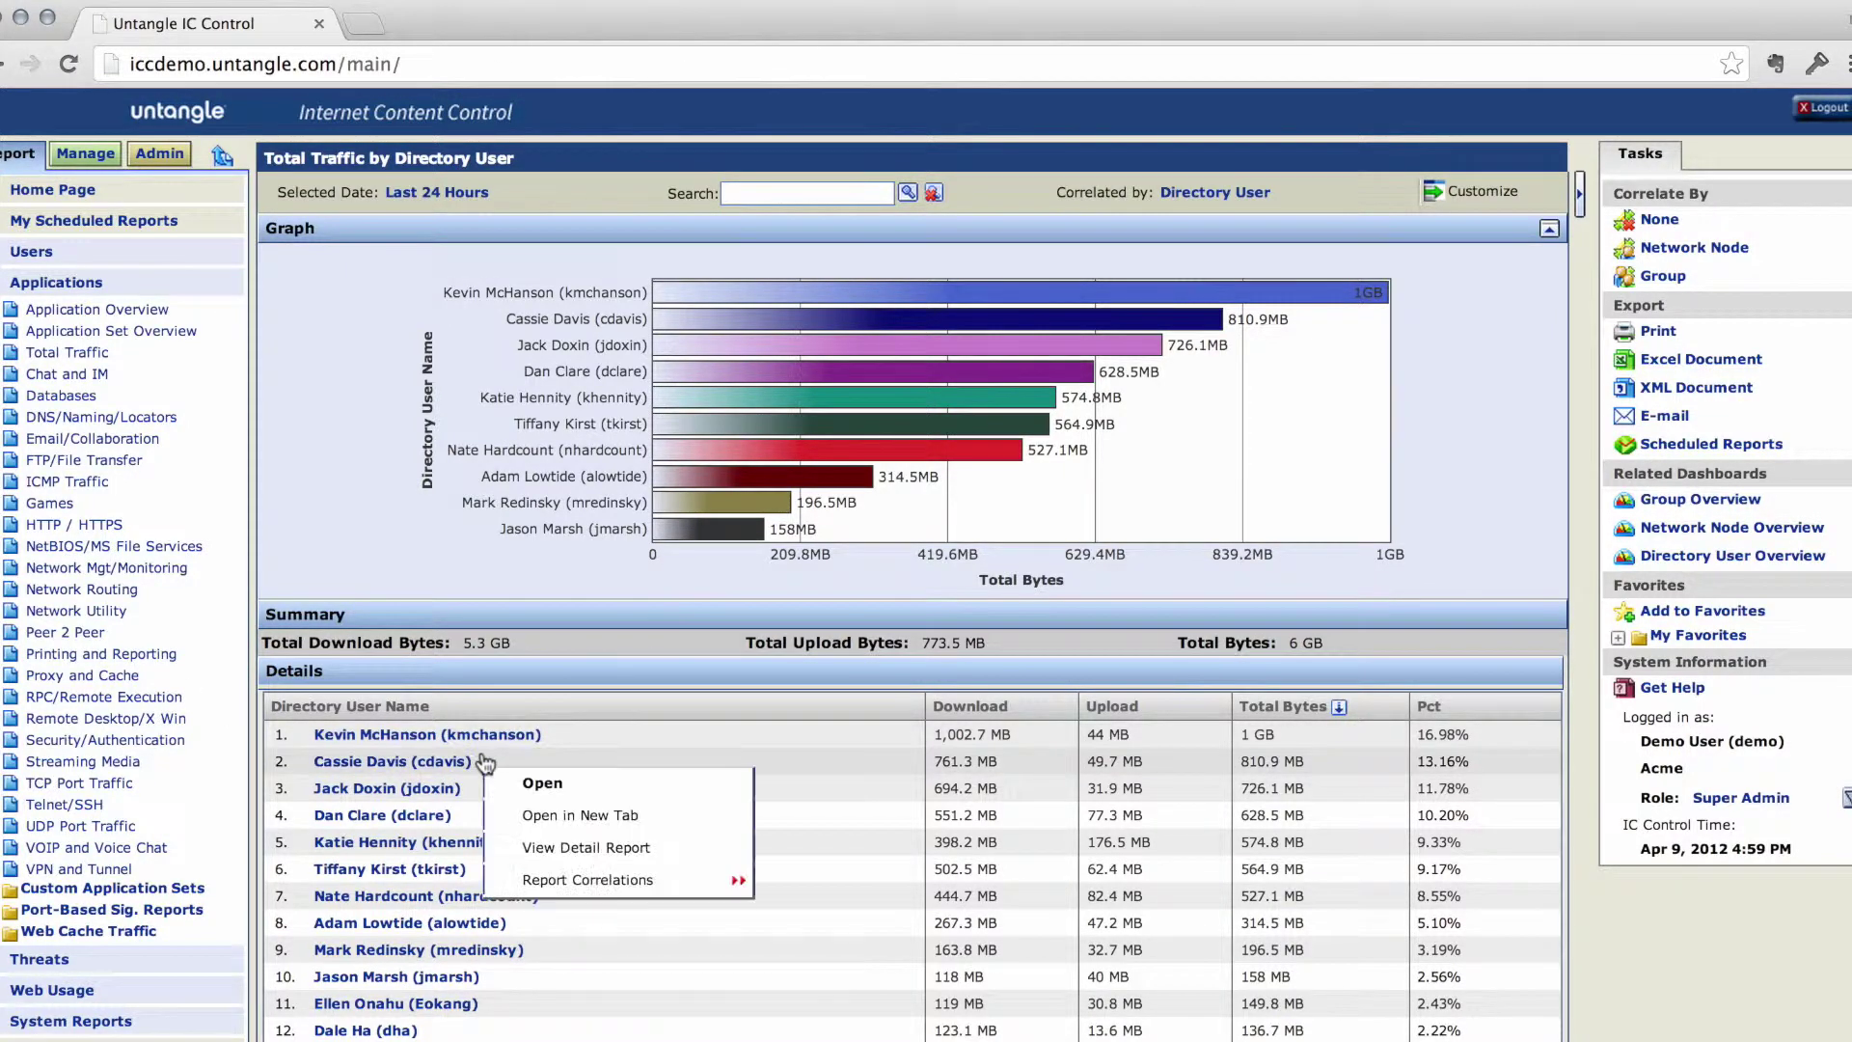
mouse_move(735, 877)
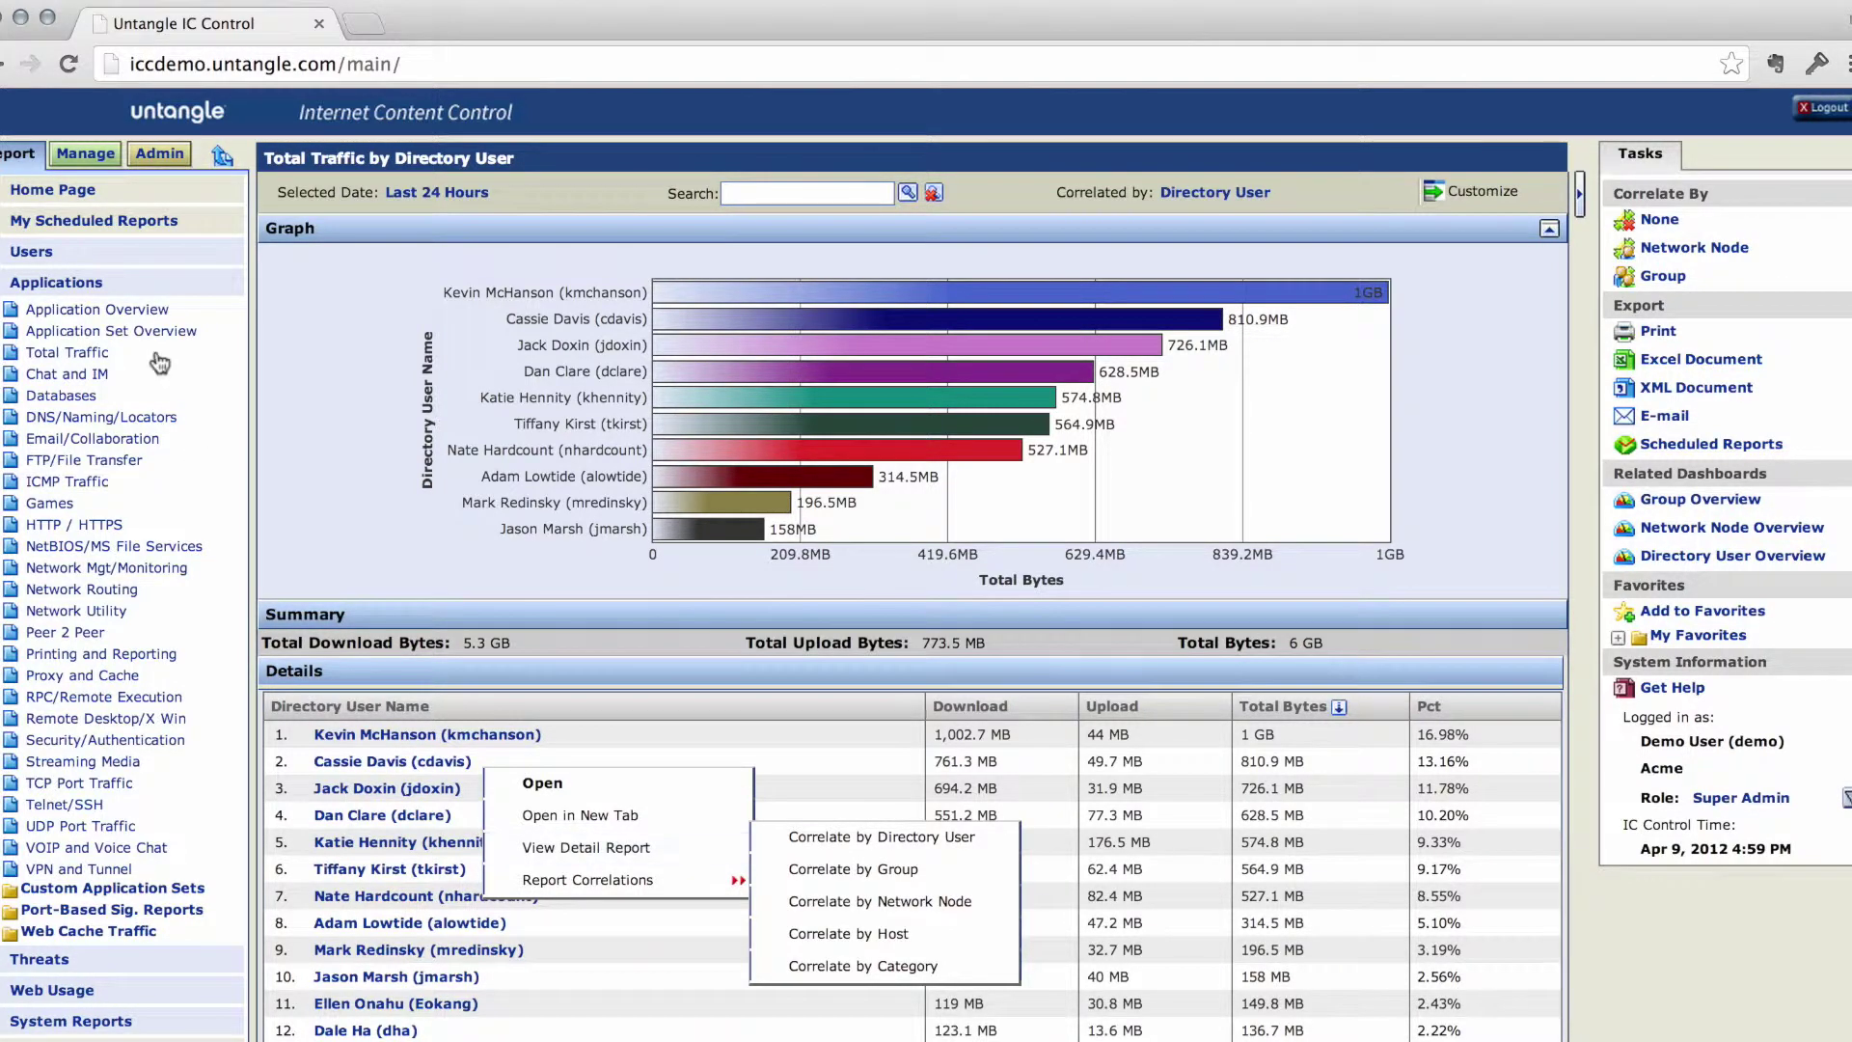
- Open the Moderate Policy Rules set in the Internet Usage Rules to view its blocked content categories
click(91, 160)
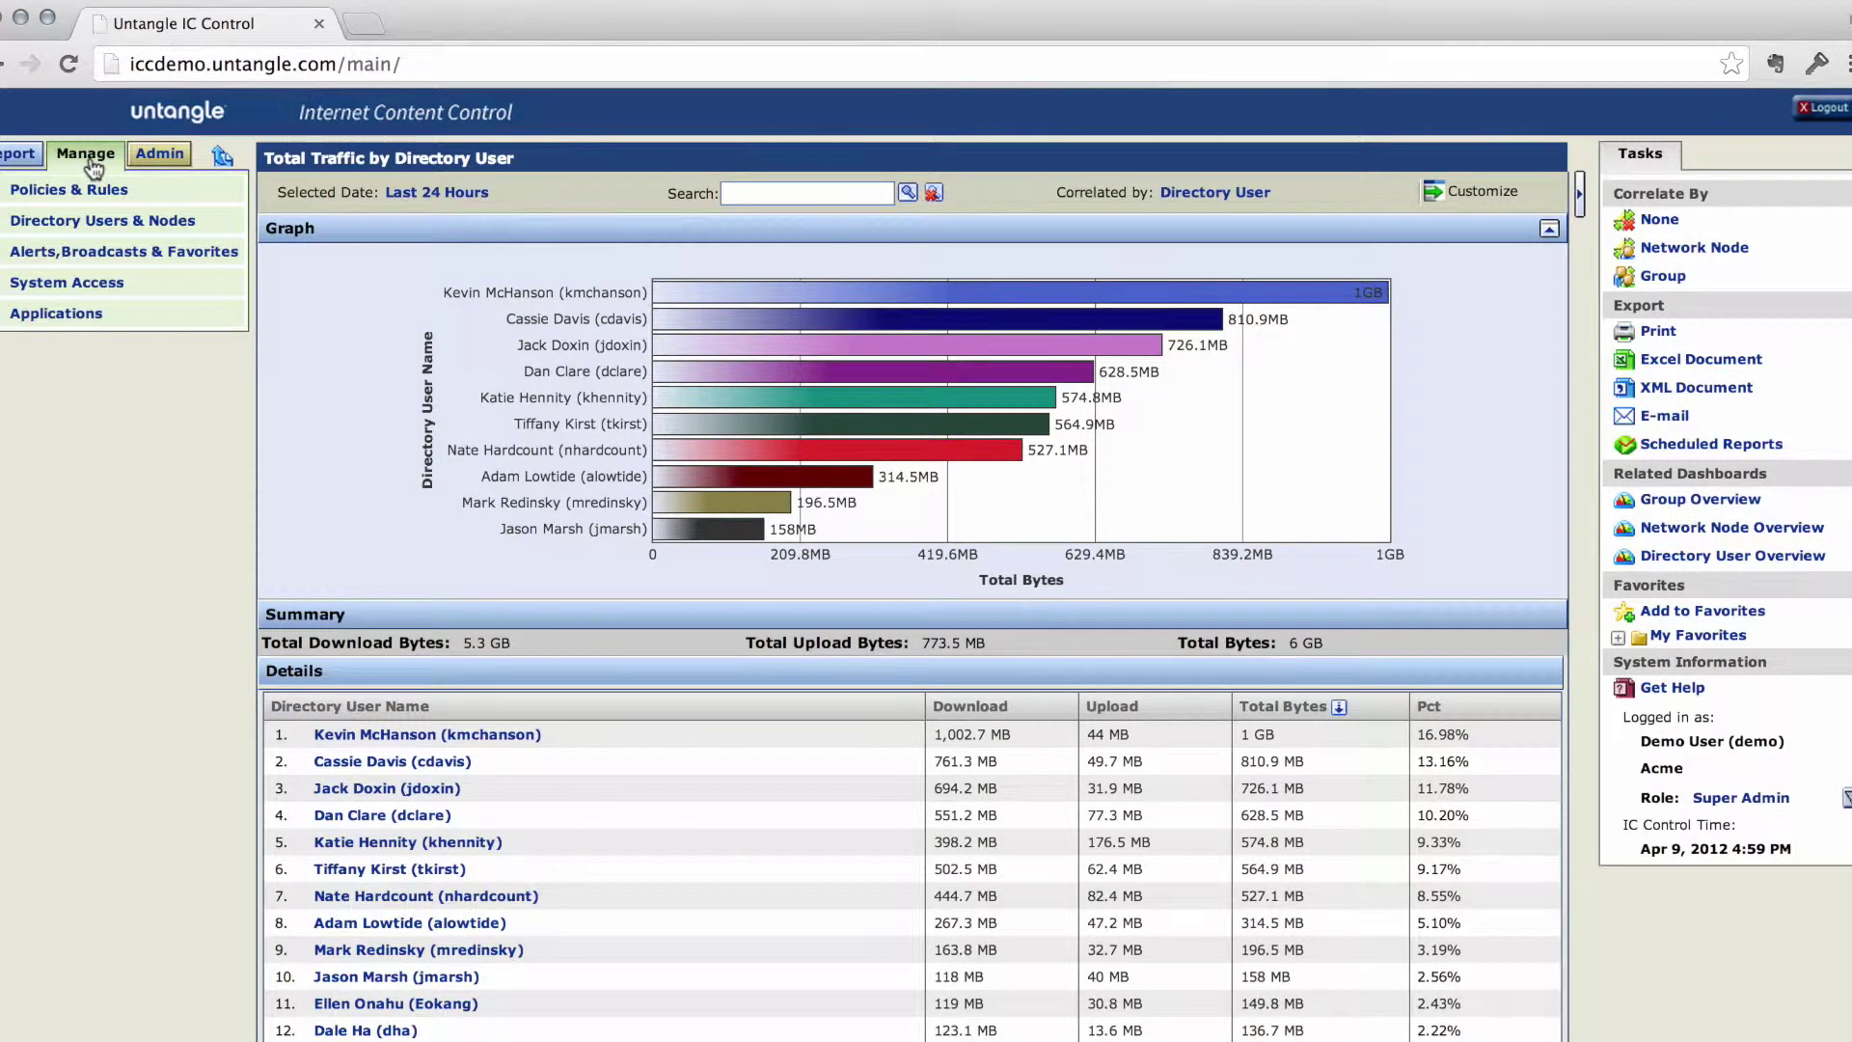
click(64, 194)
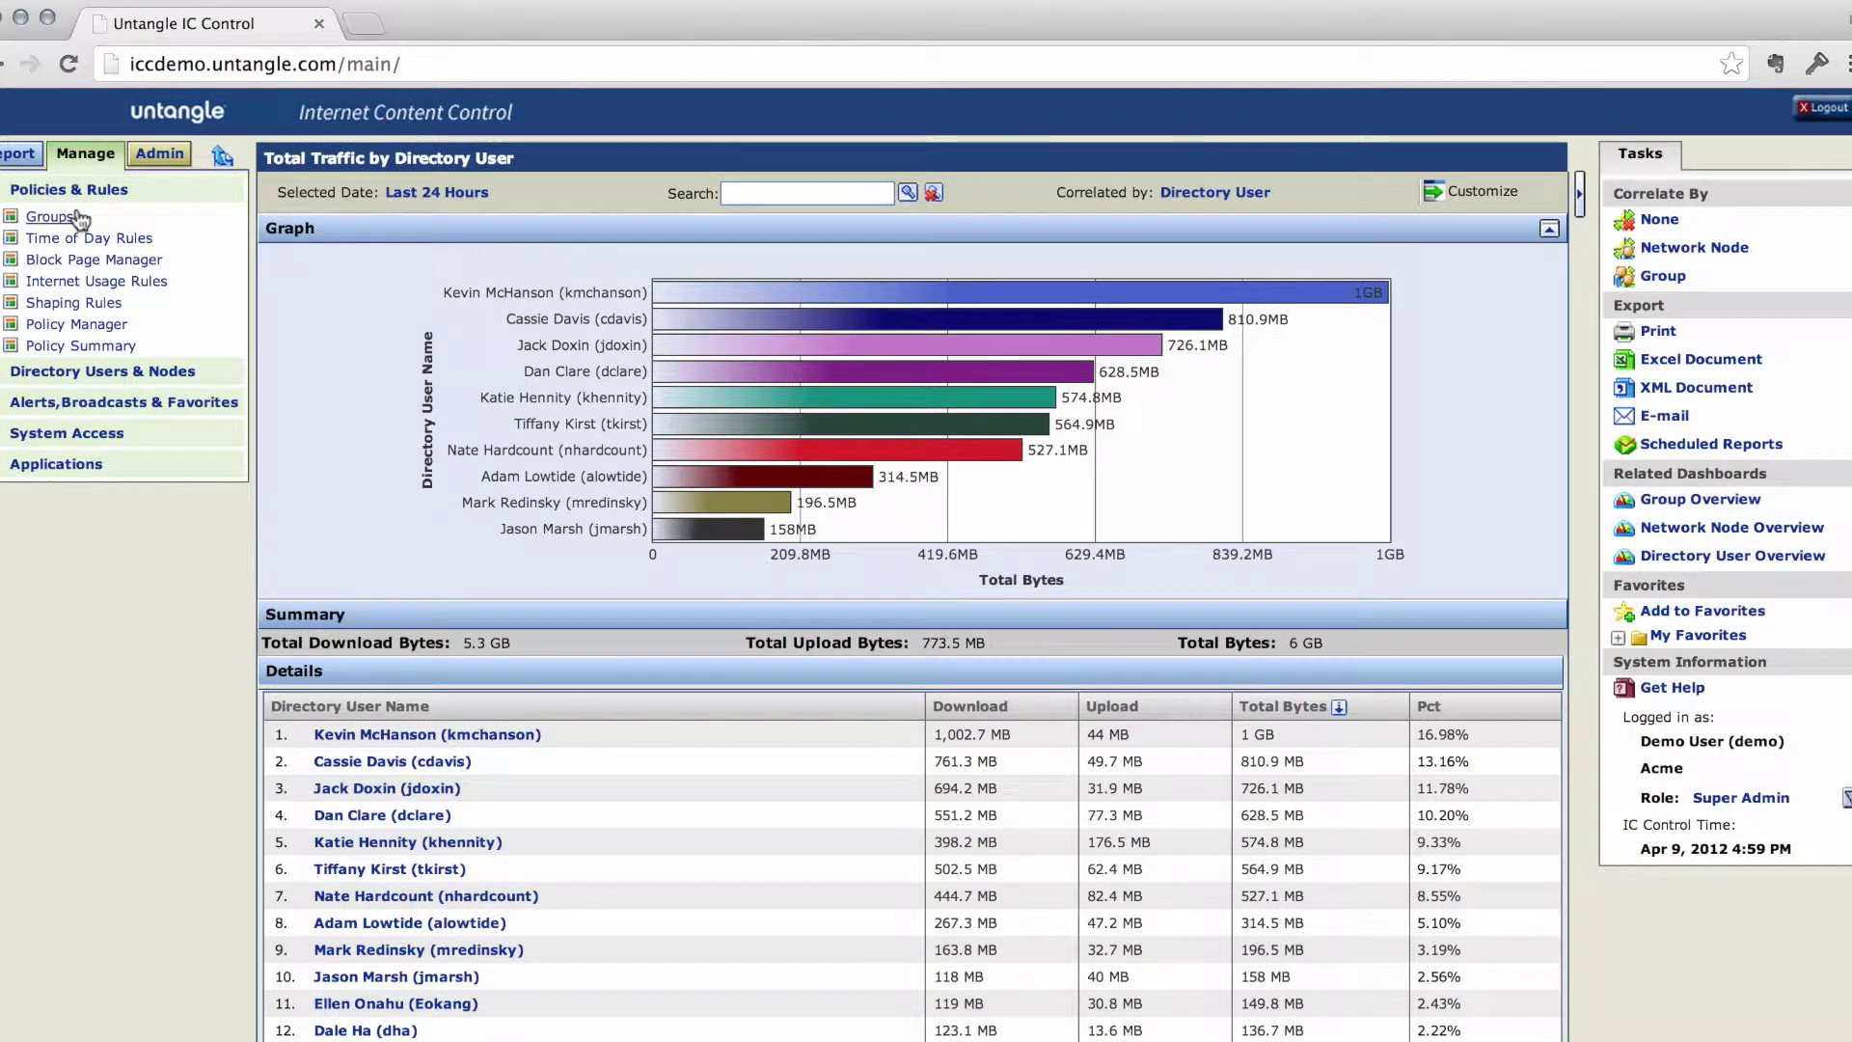
click(138, 281)
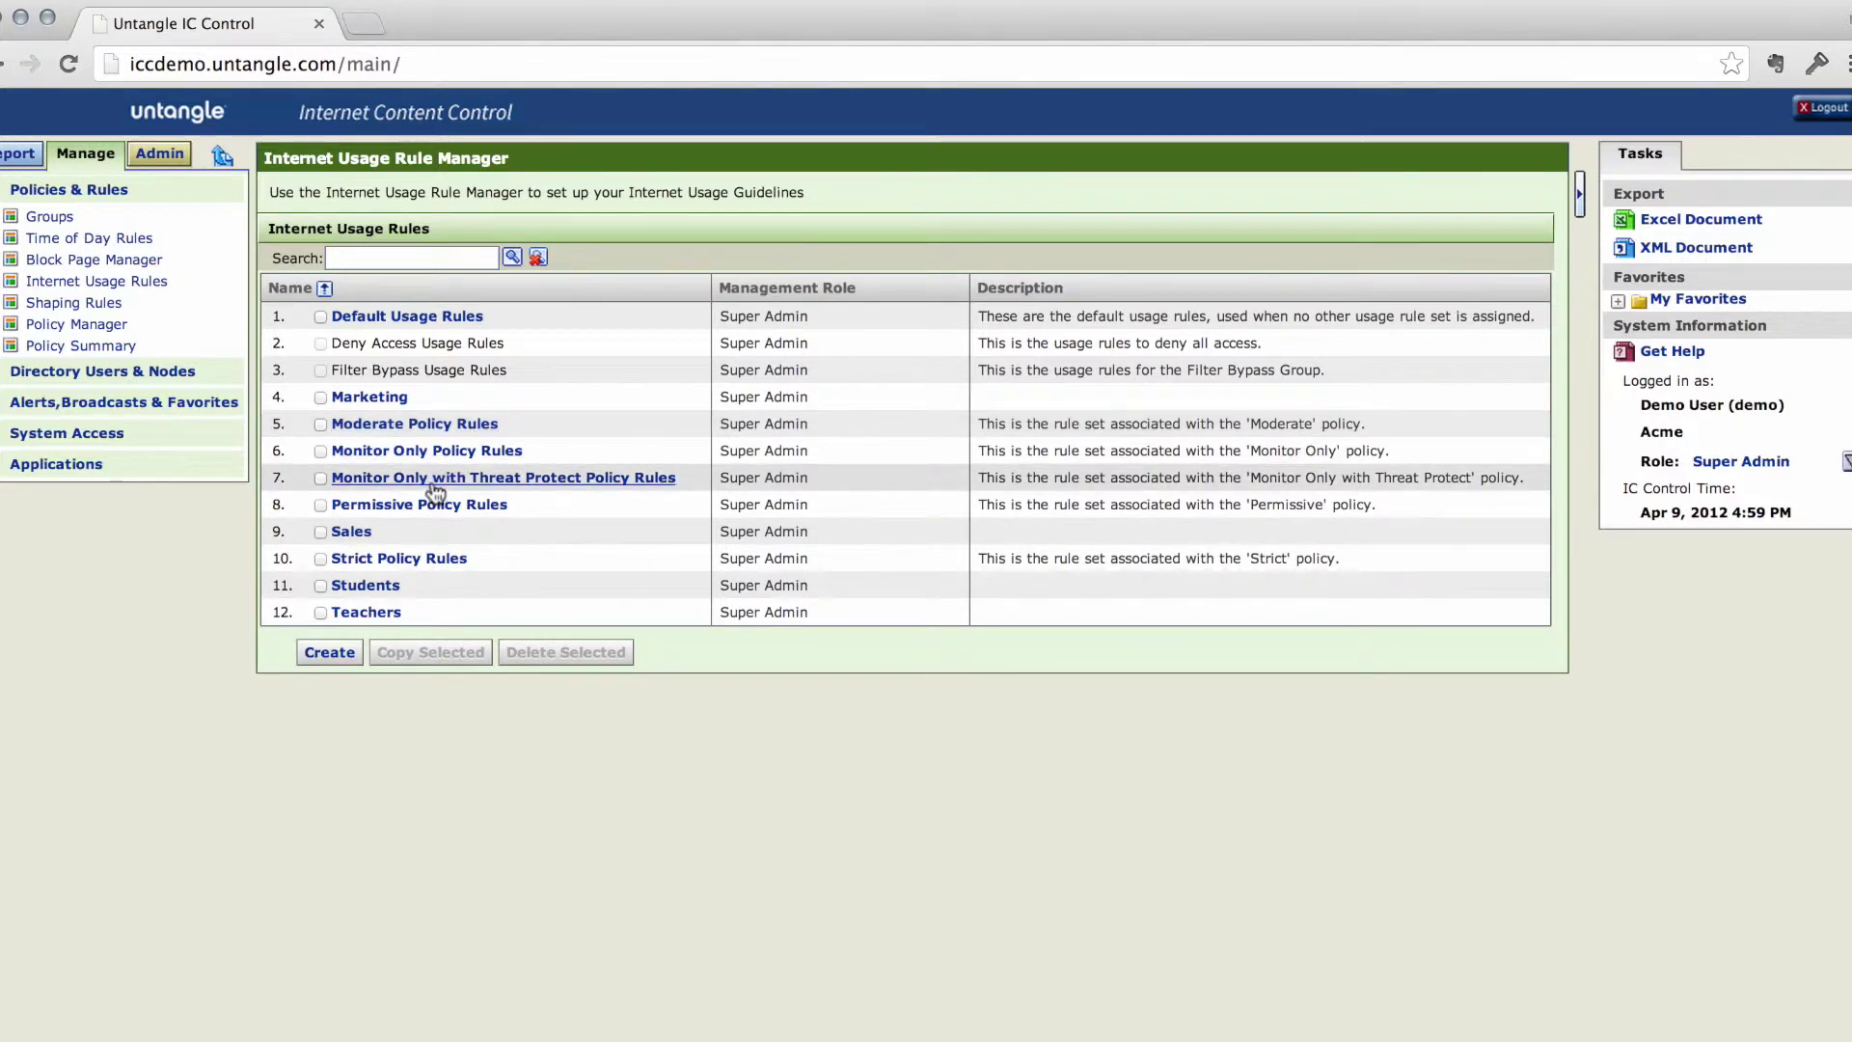
click(450, 430)
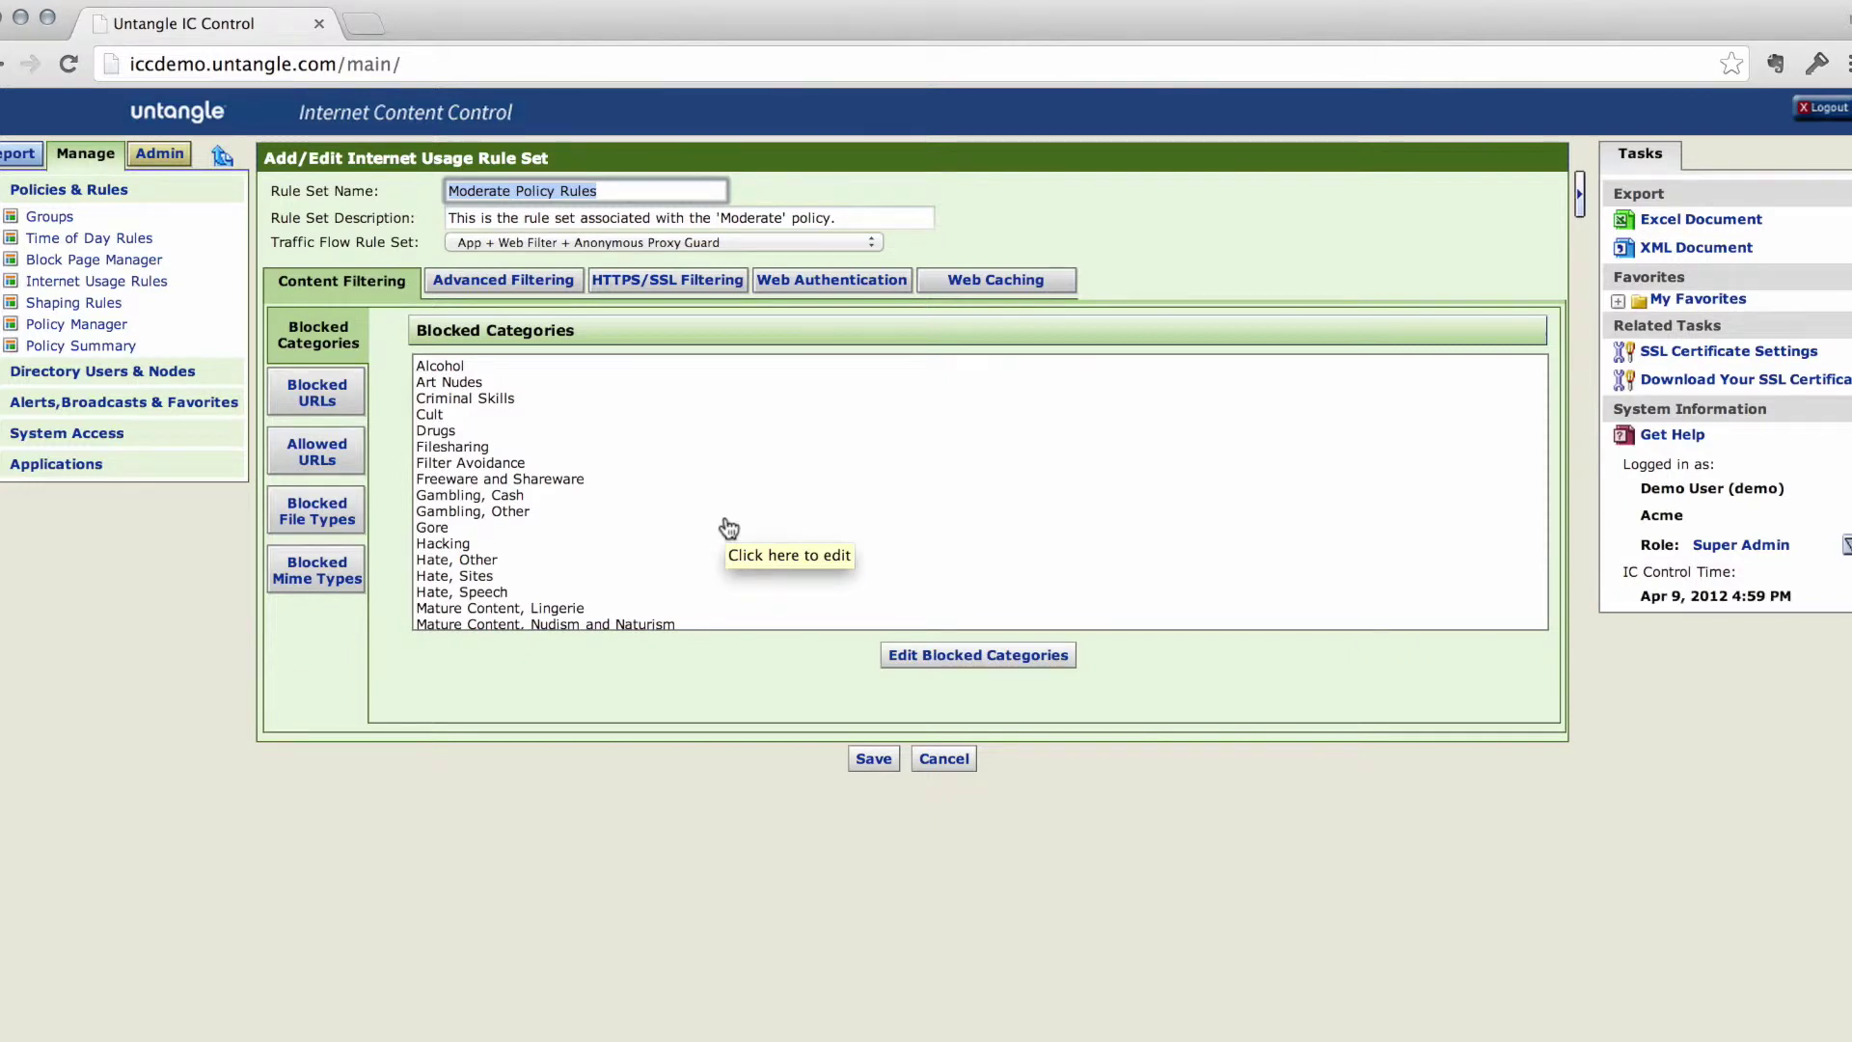
- View the group shaping limits of the shaping rule set listed directly below Marketing and save the rule set
click(110, 309)
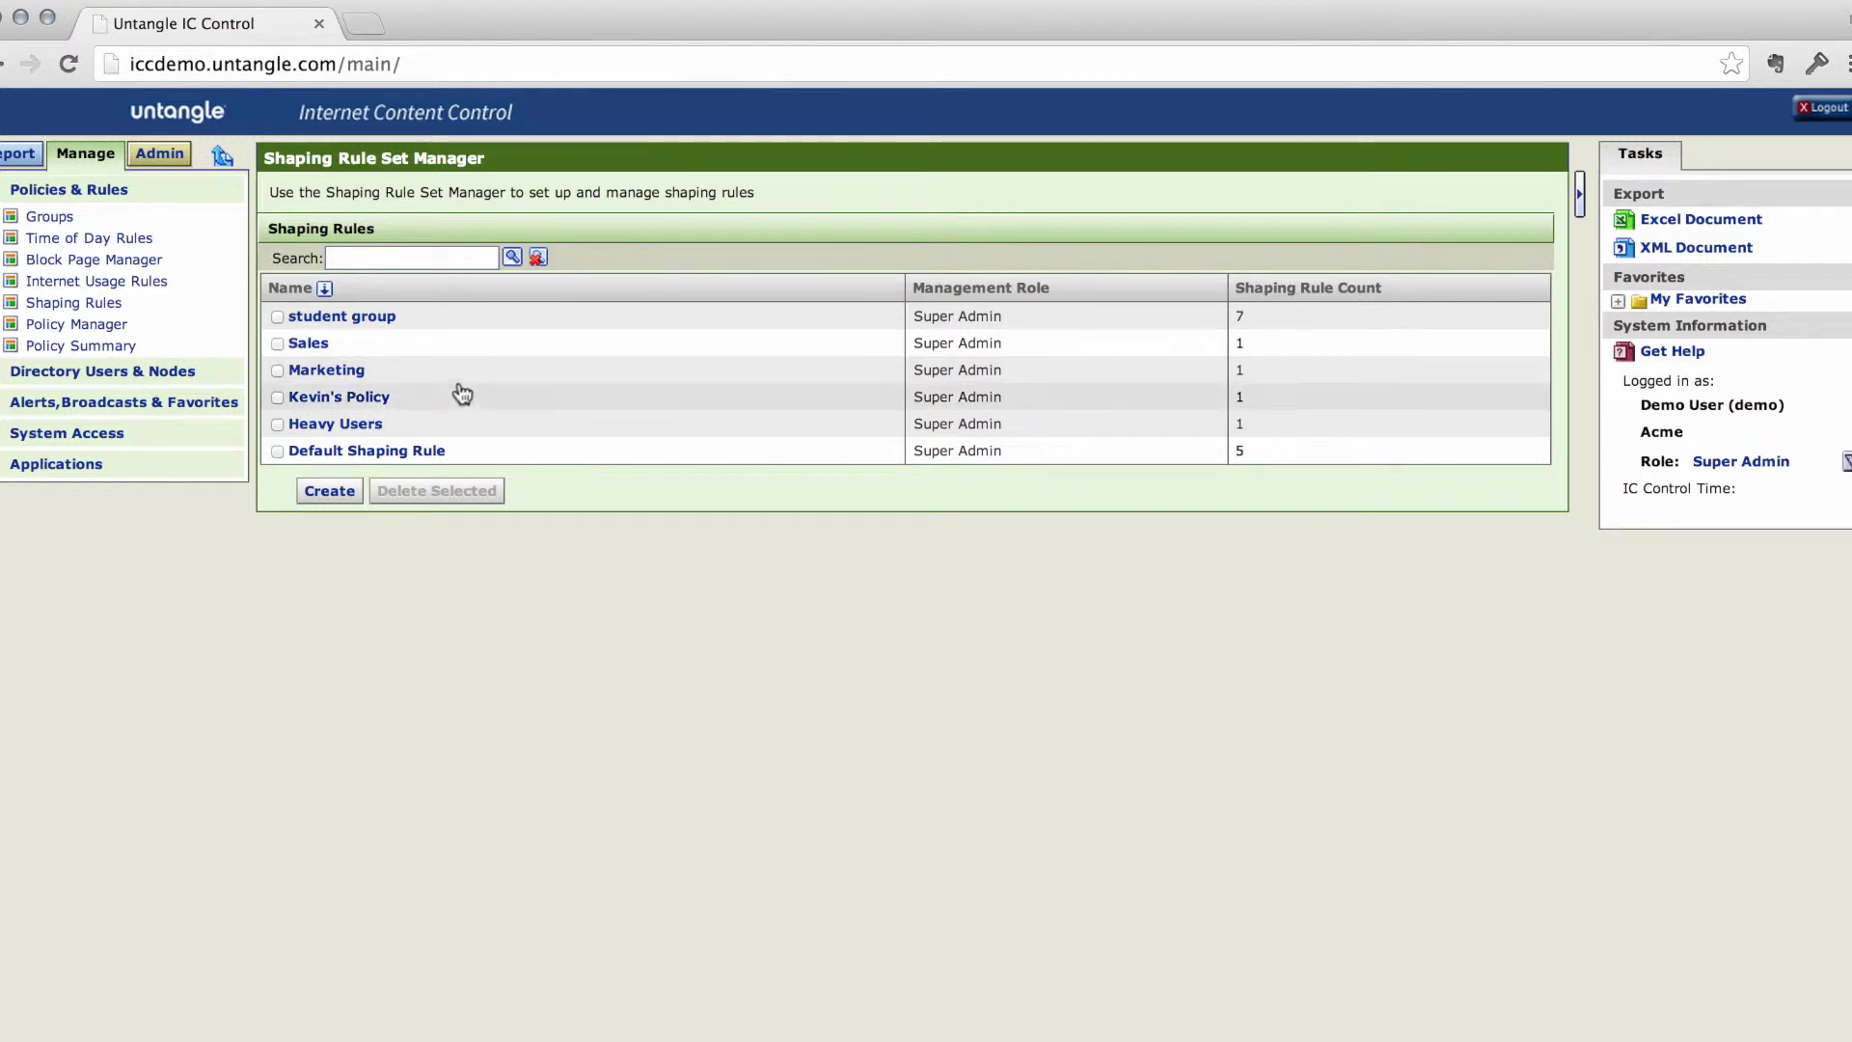
click(371, 399)
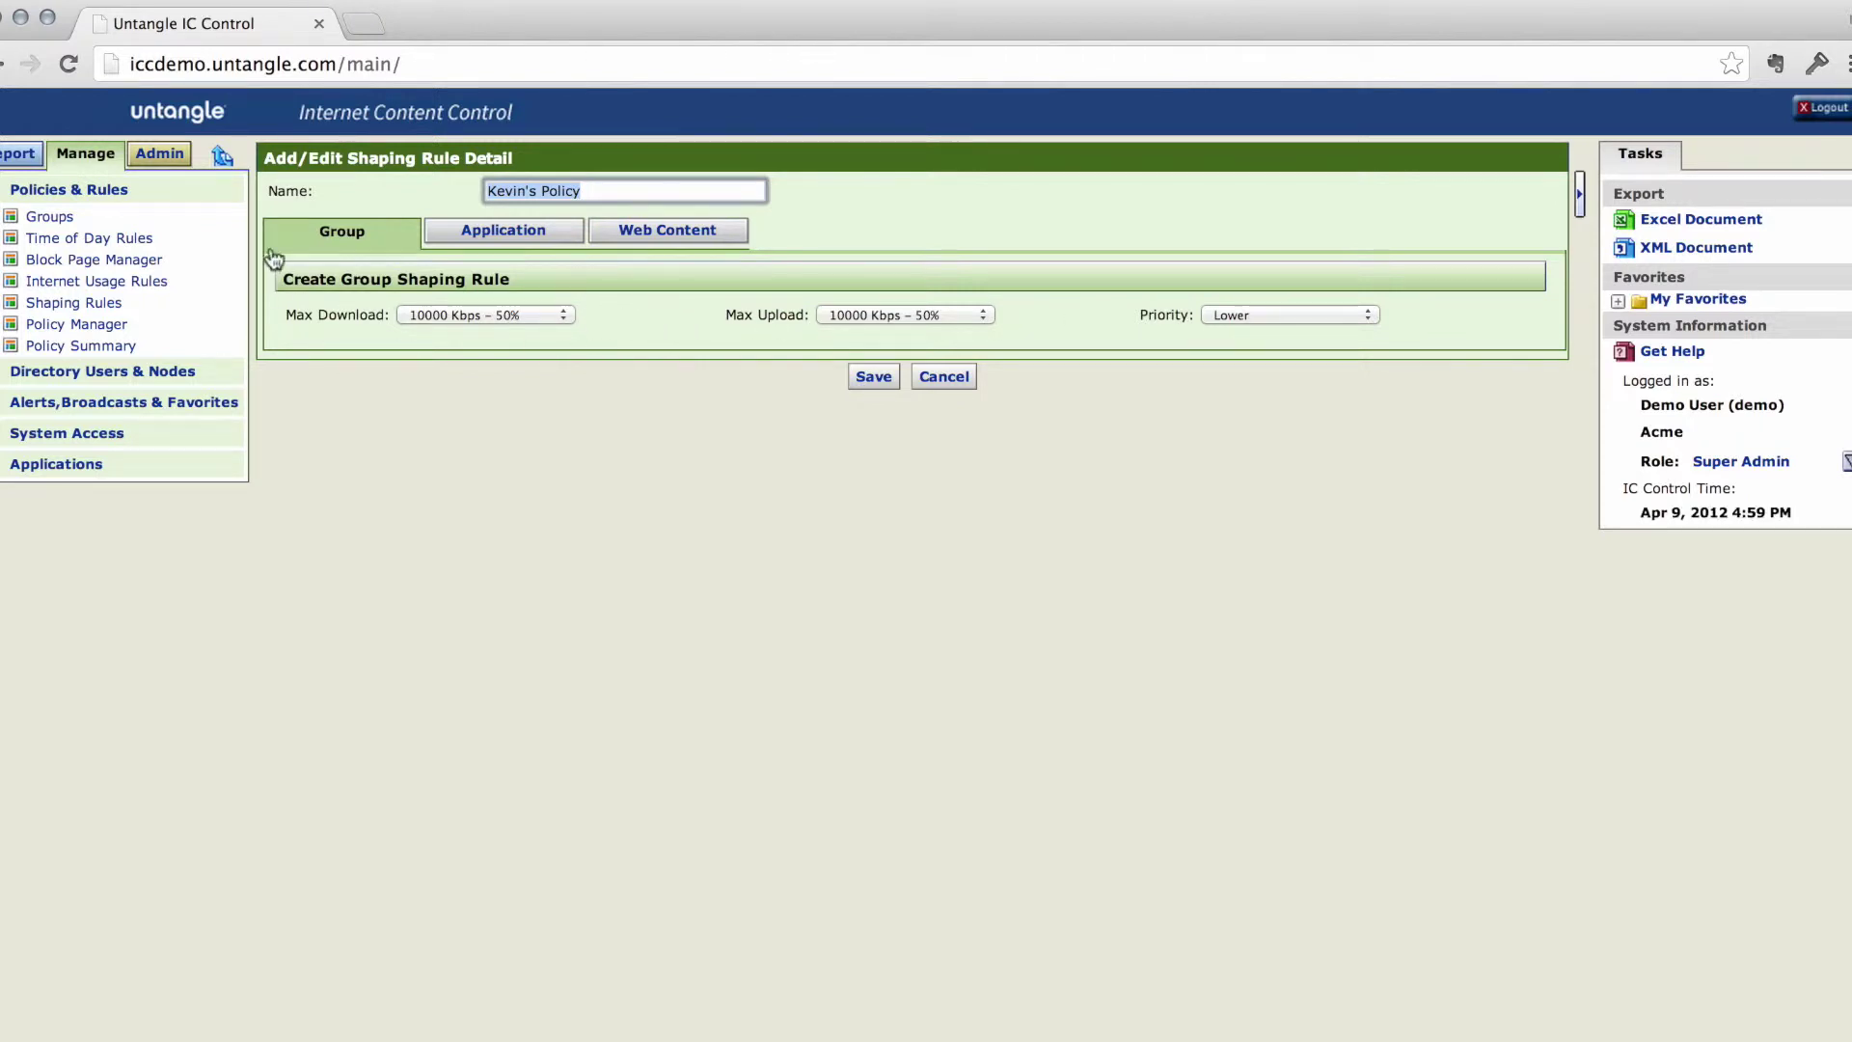
click(878, 376)
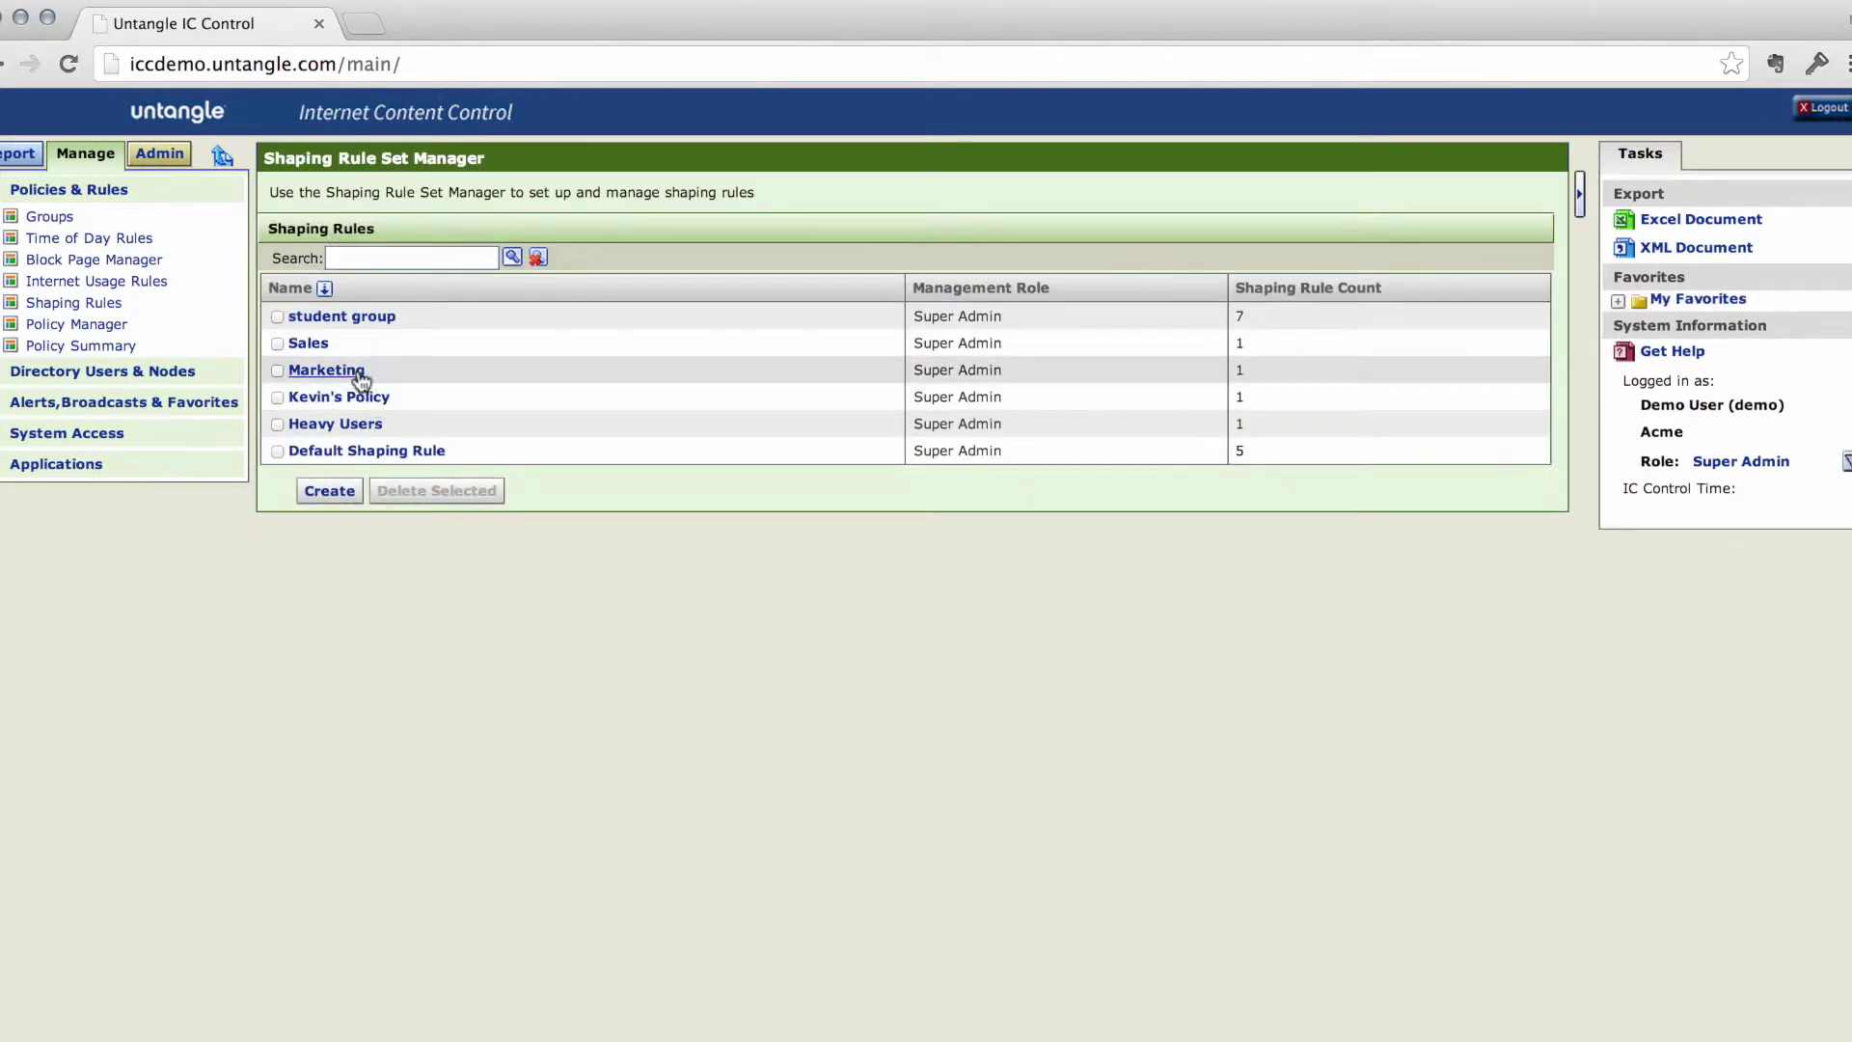
- Add a Streaming Media application shaping rule to the Marketing rule set with 10000 Kbps – 50% max download and upload and Low priority
click(328, 370)
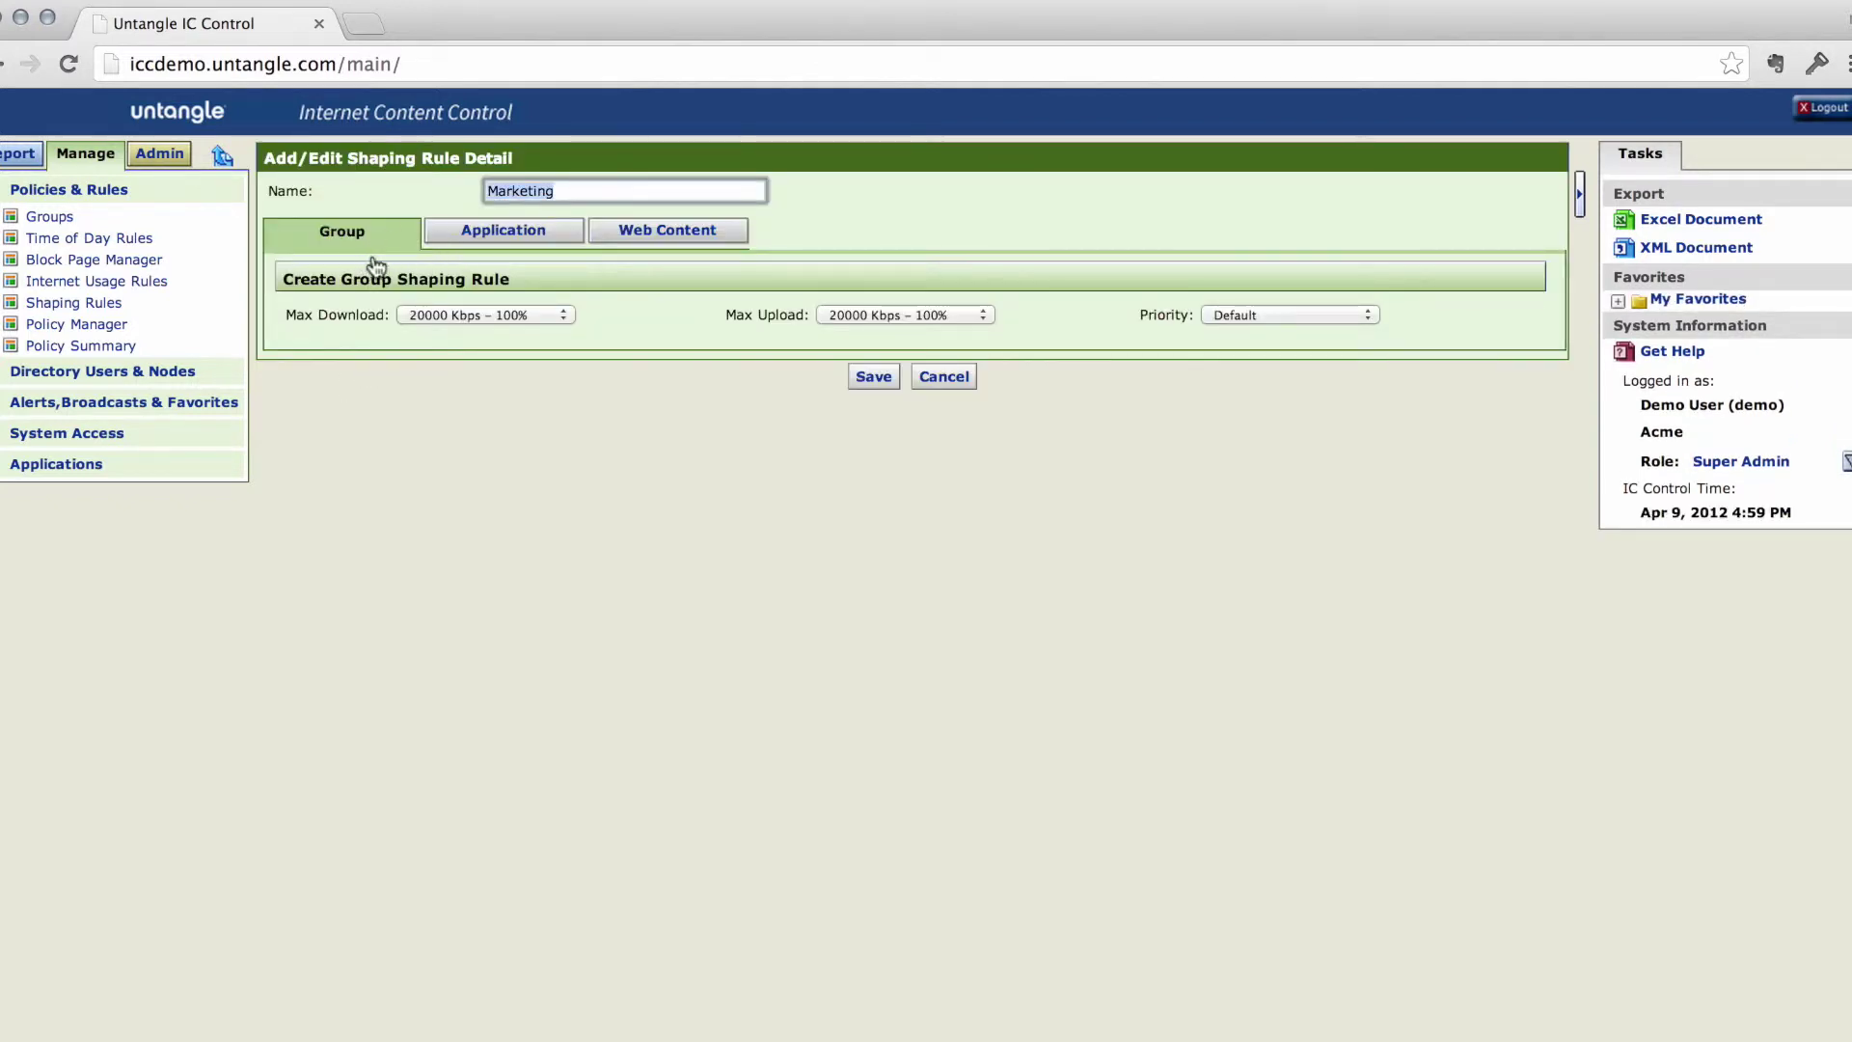
click(503, 232)
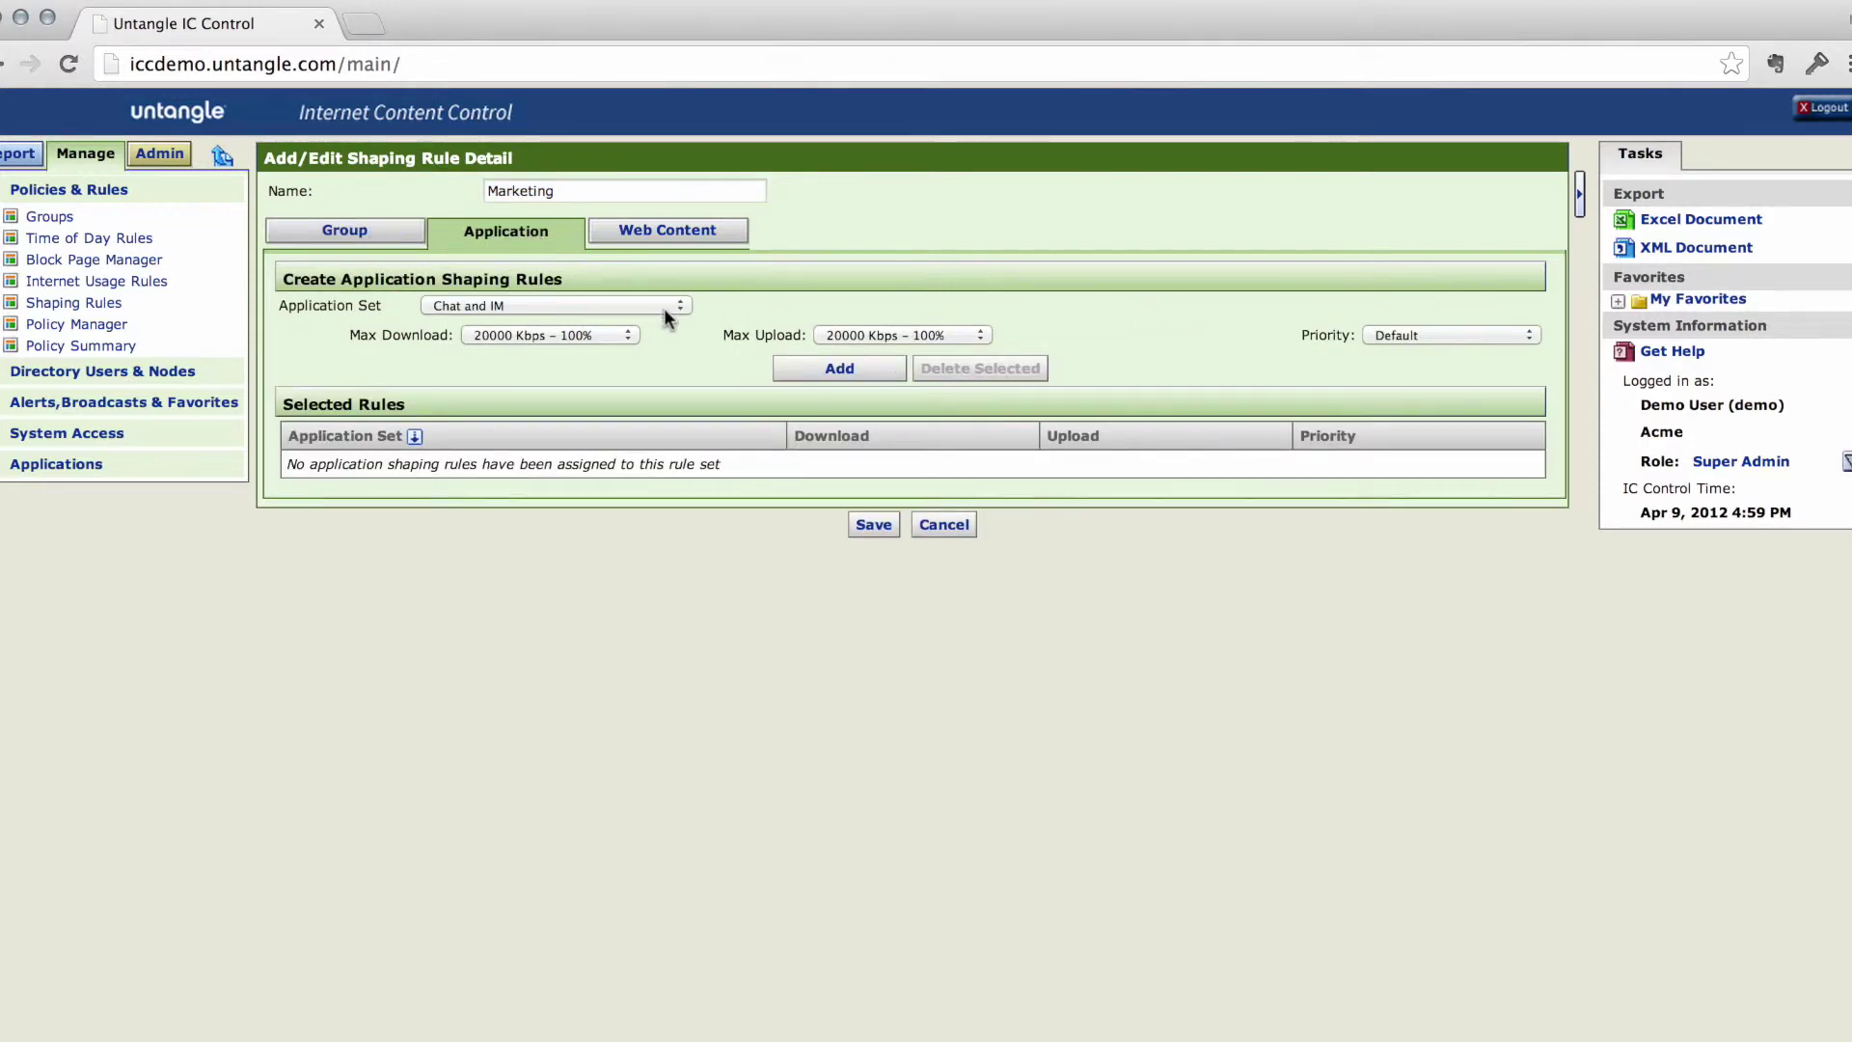
click(663, 308)
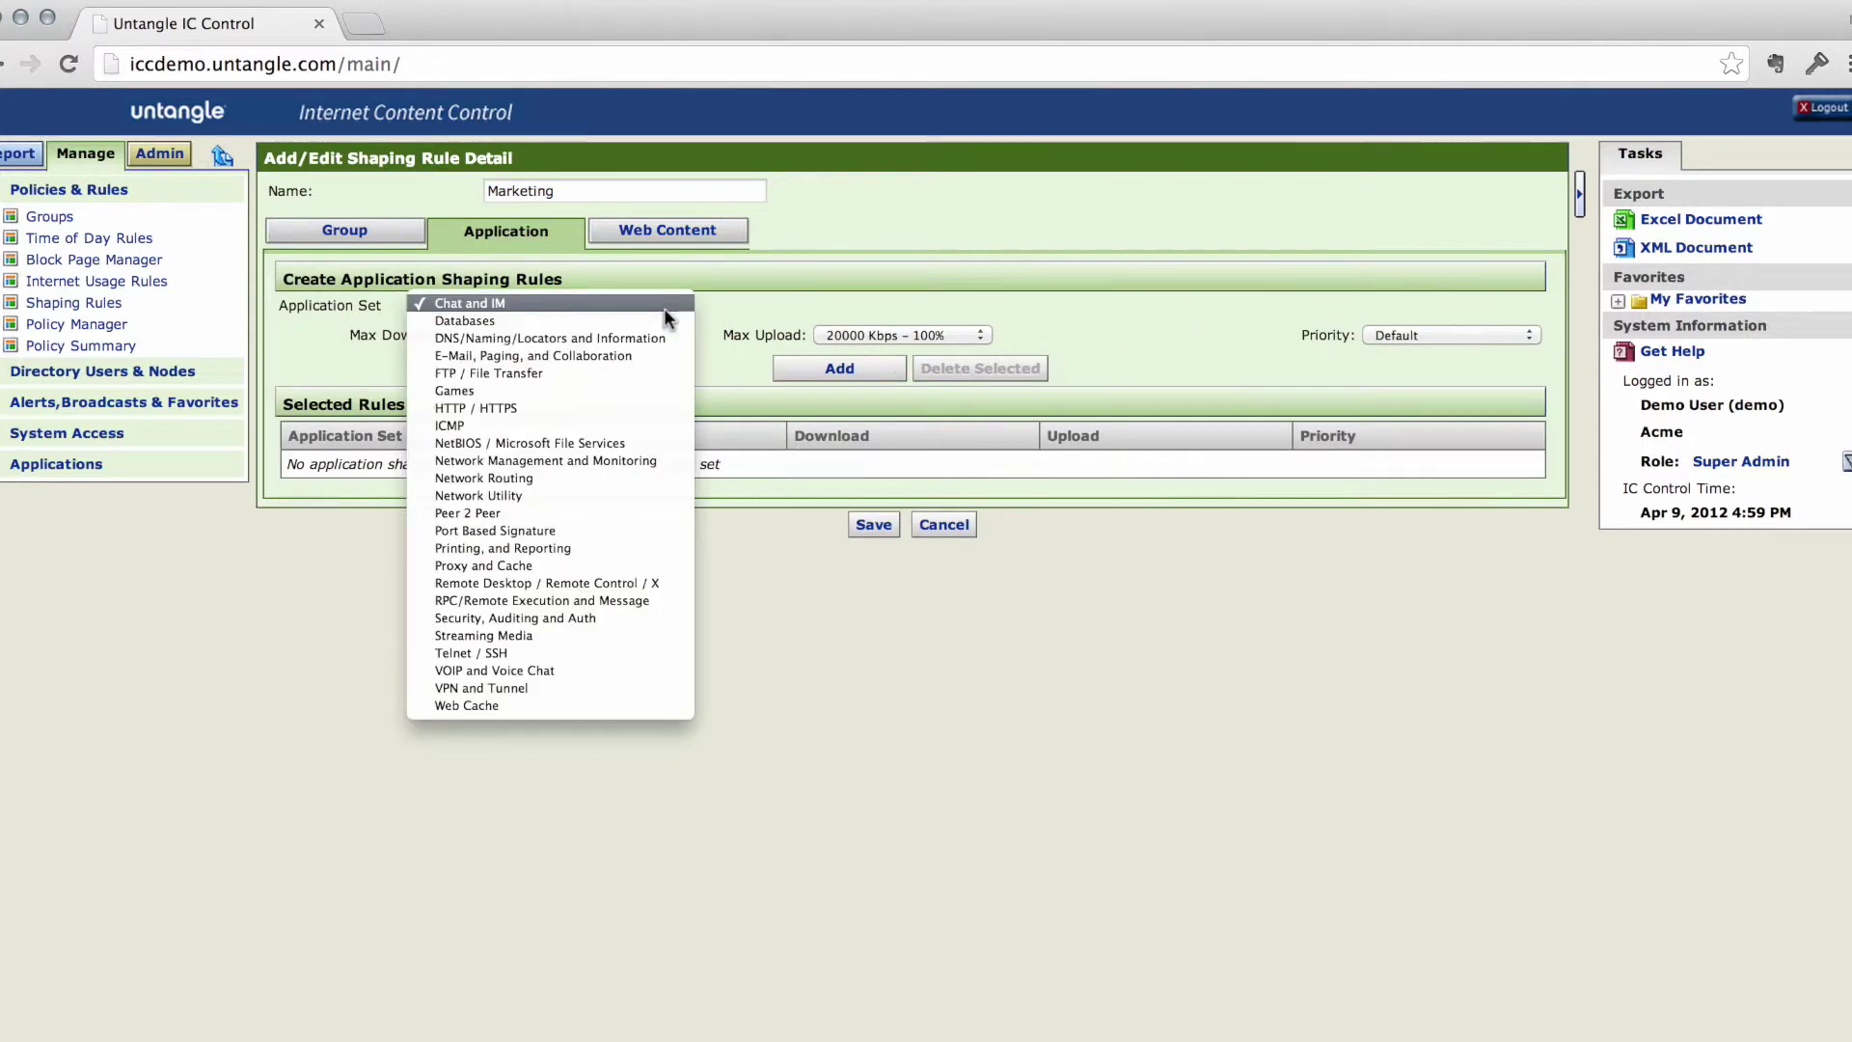
click(622, 634)
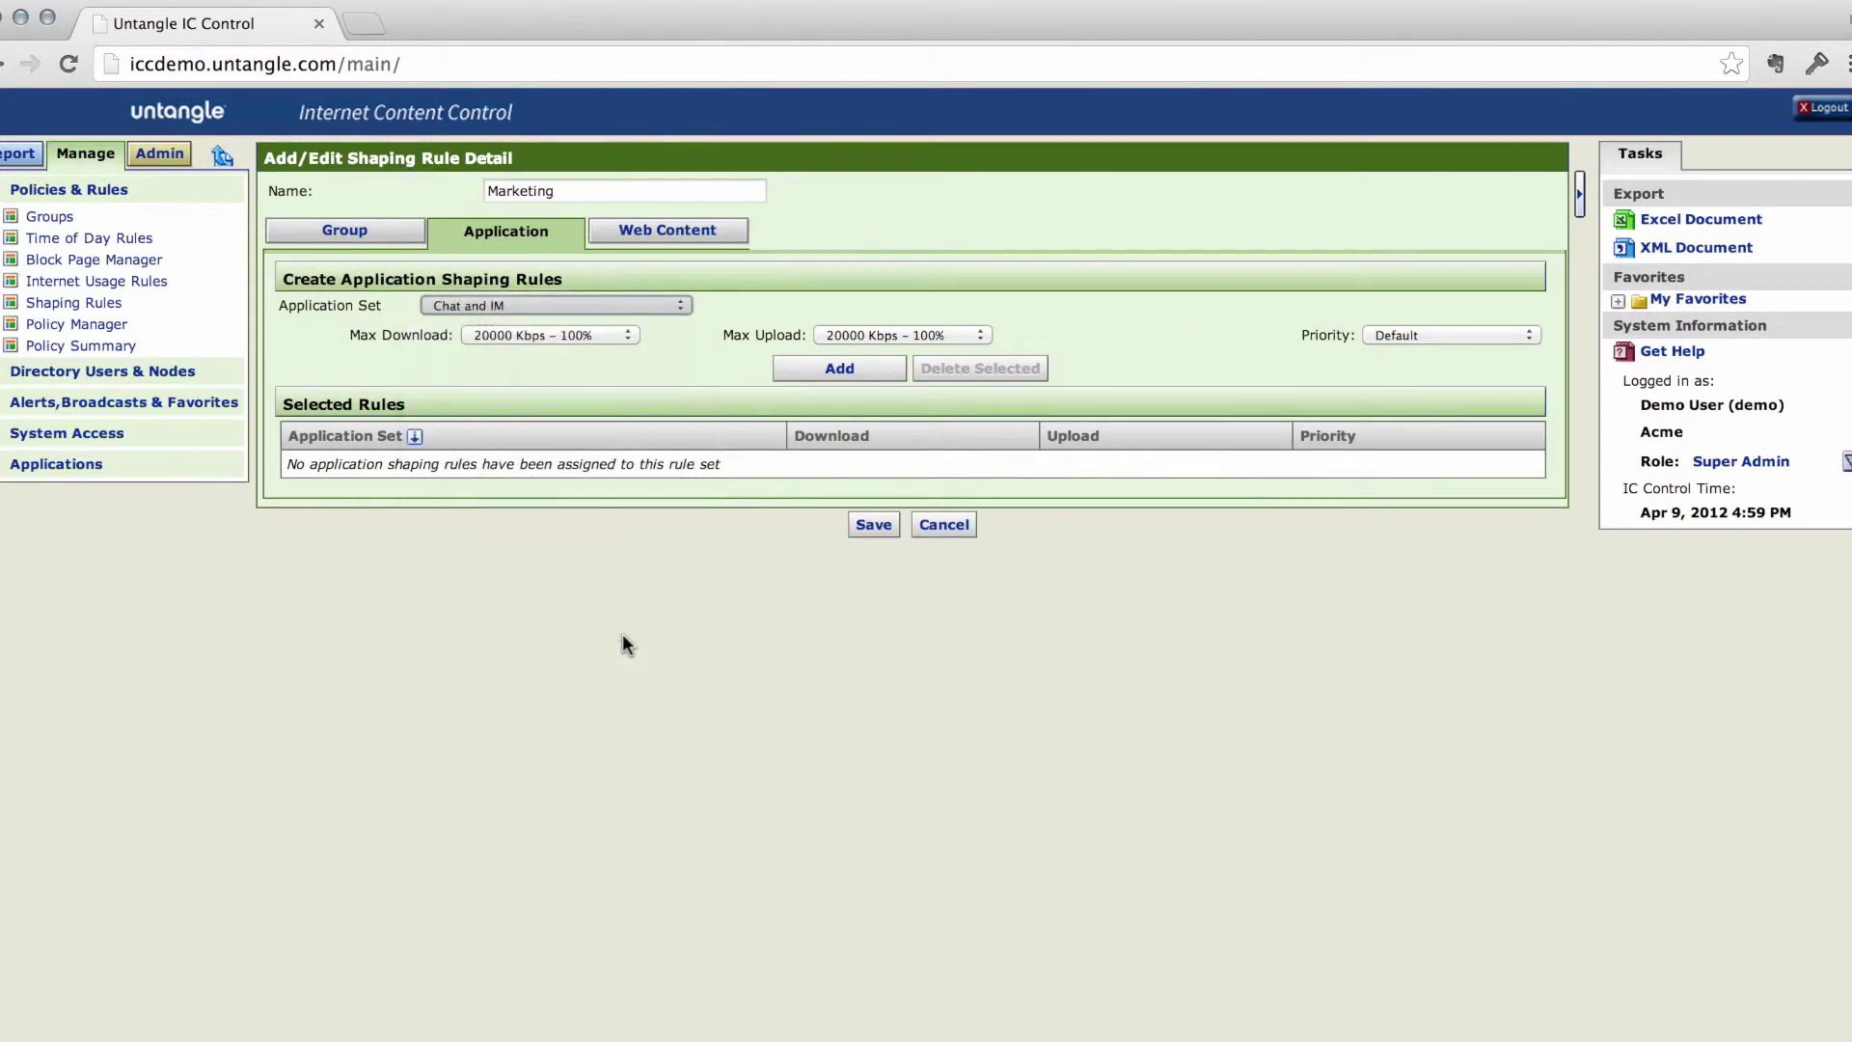
click(629, 335)
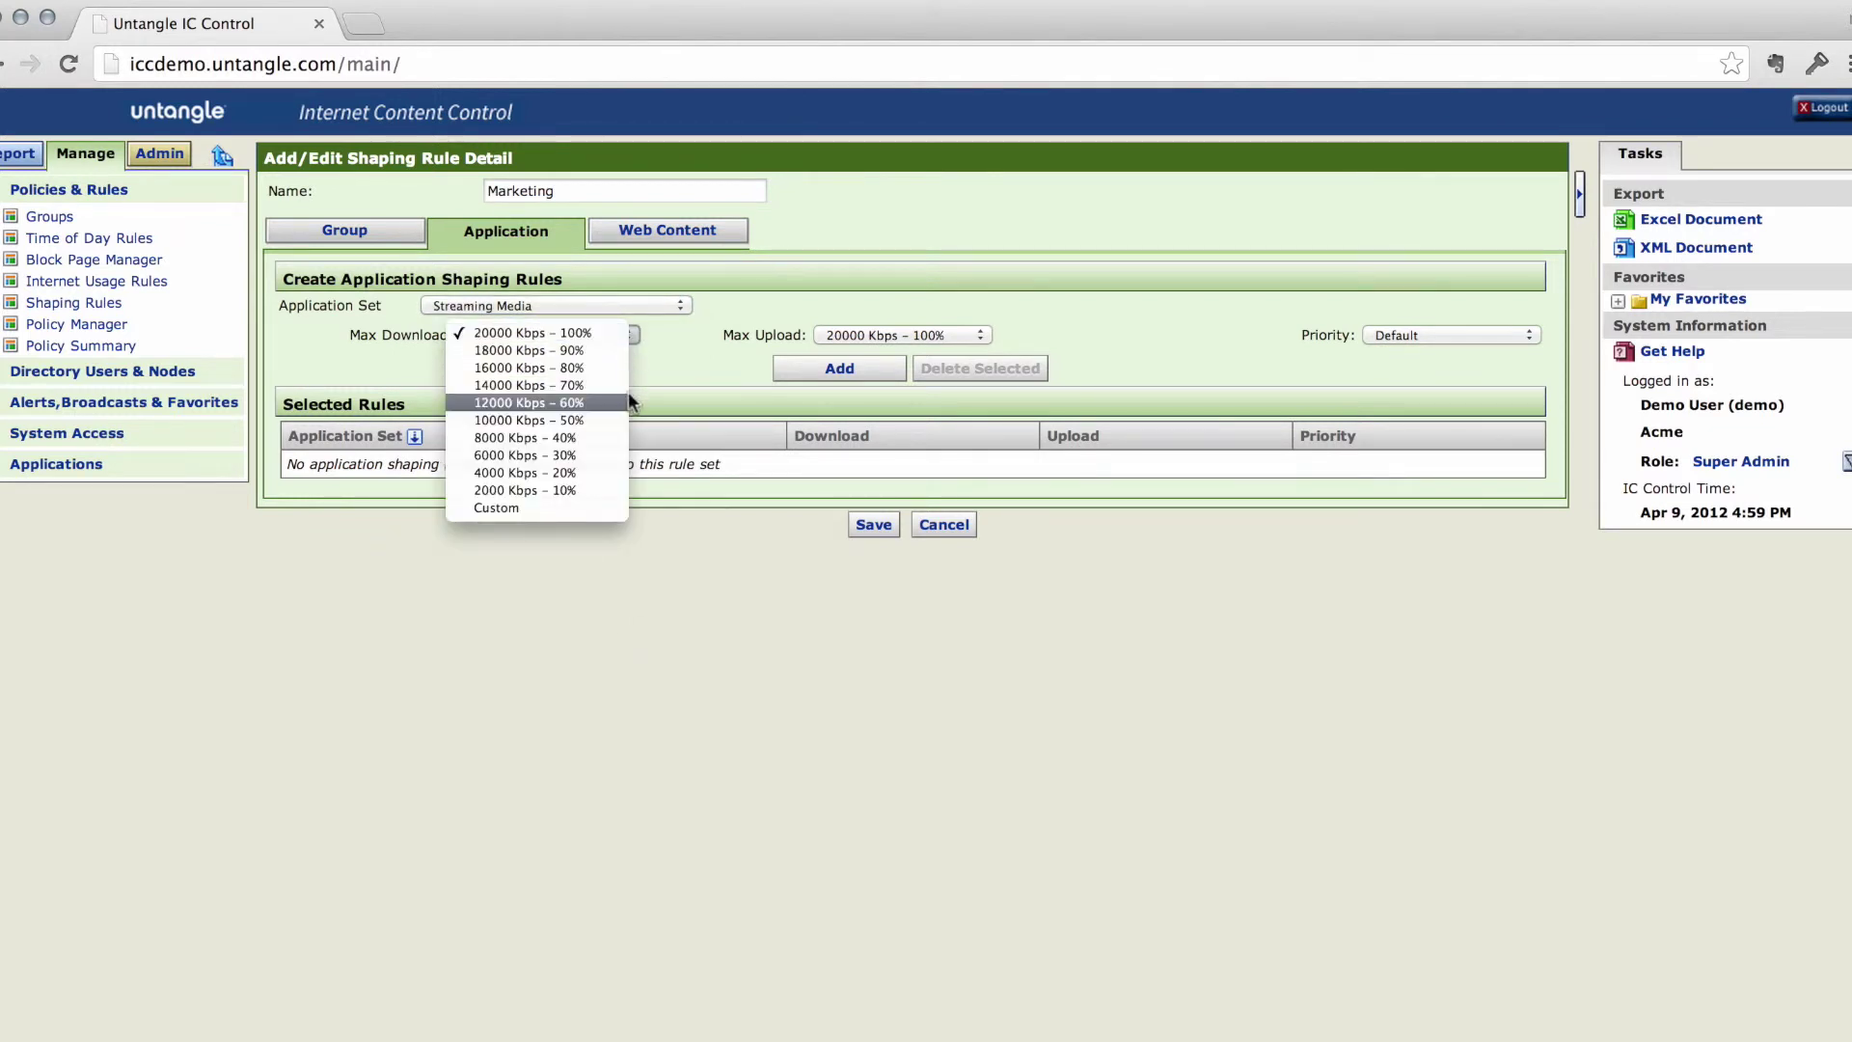
click(604, 419)
click(964, 335)
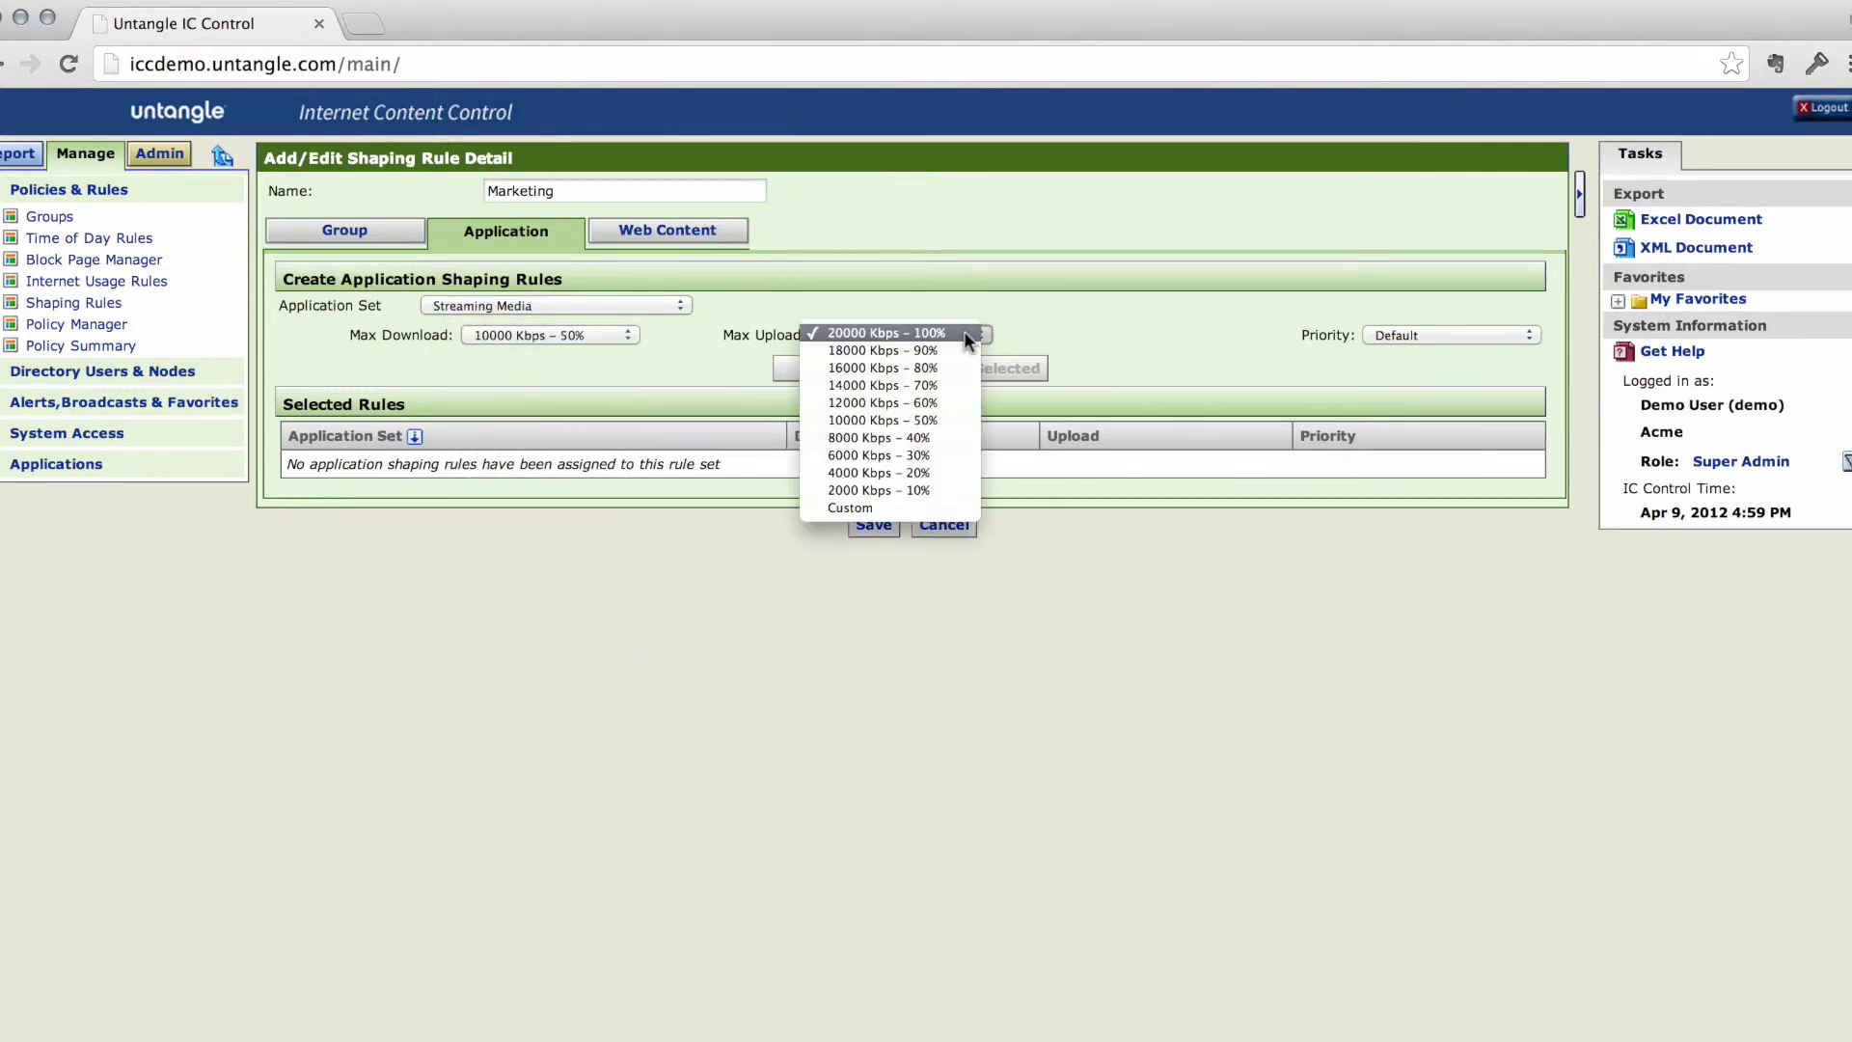
click(955, 419)
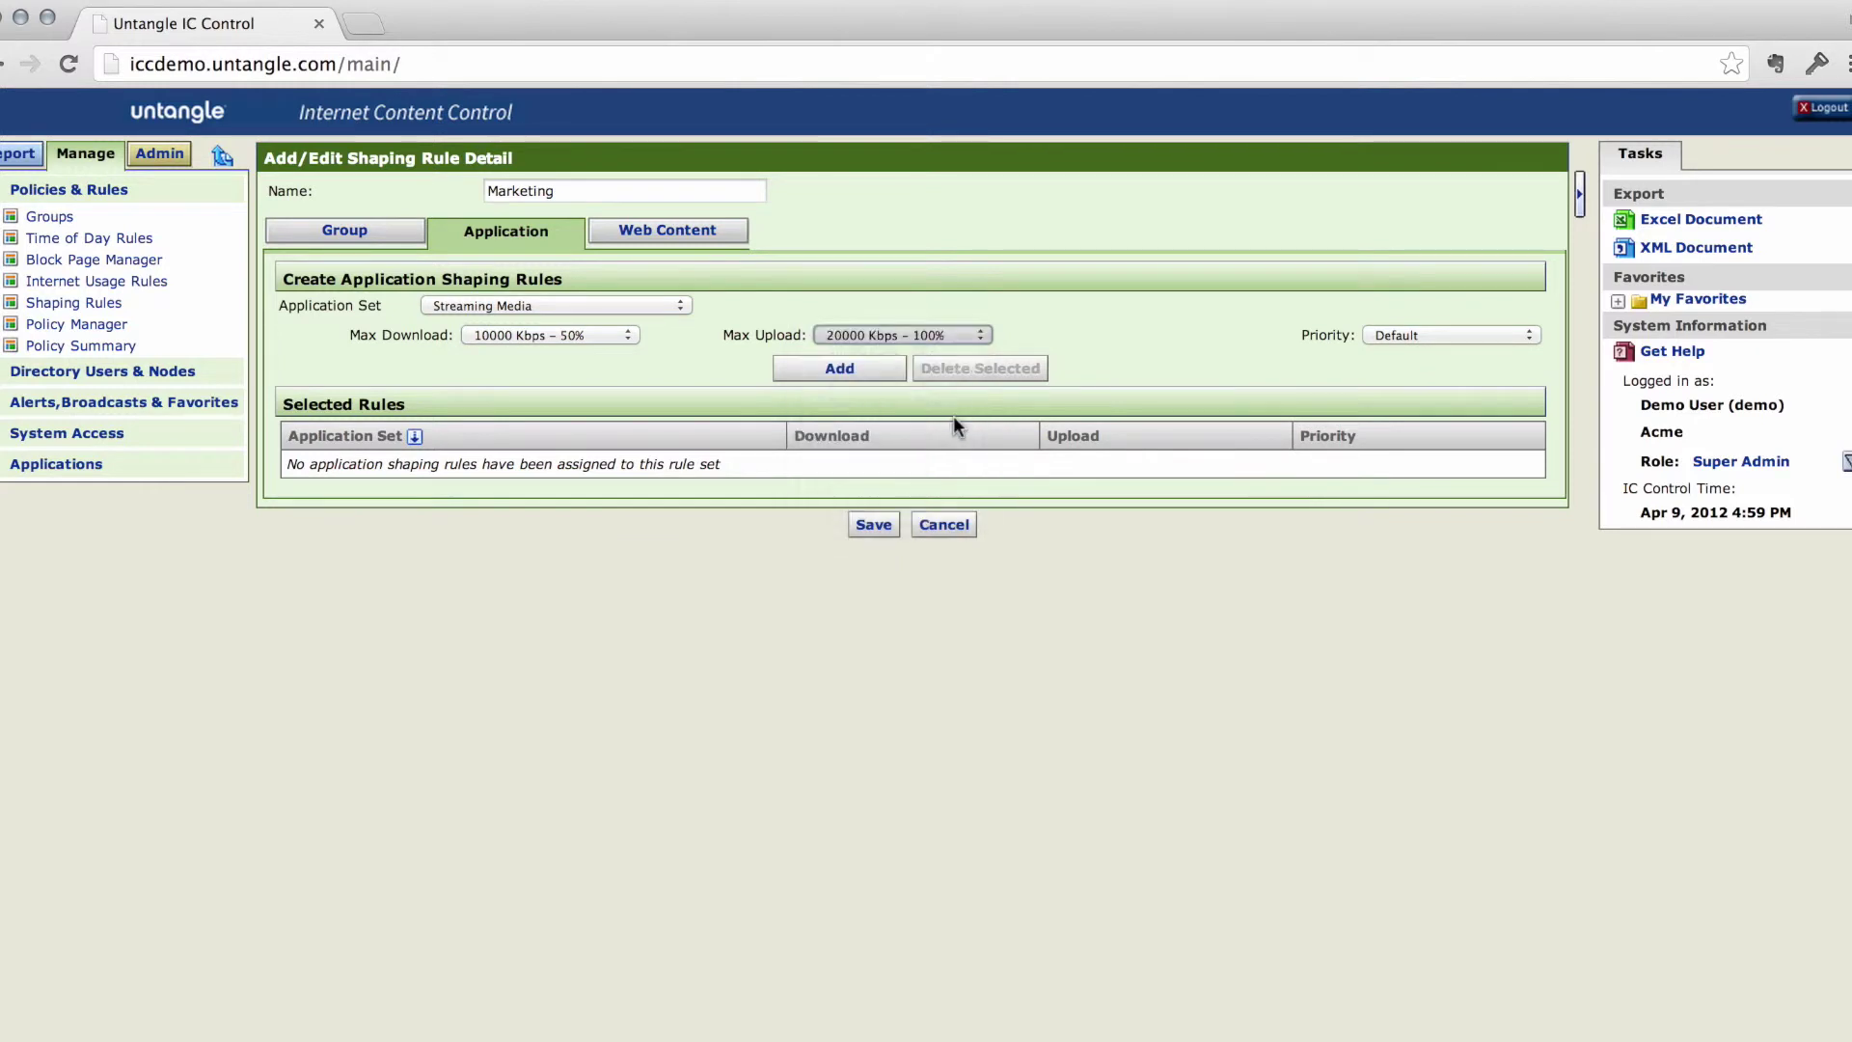
click(1440, 336)
click(1427, 353)
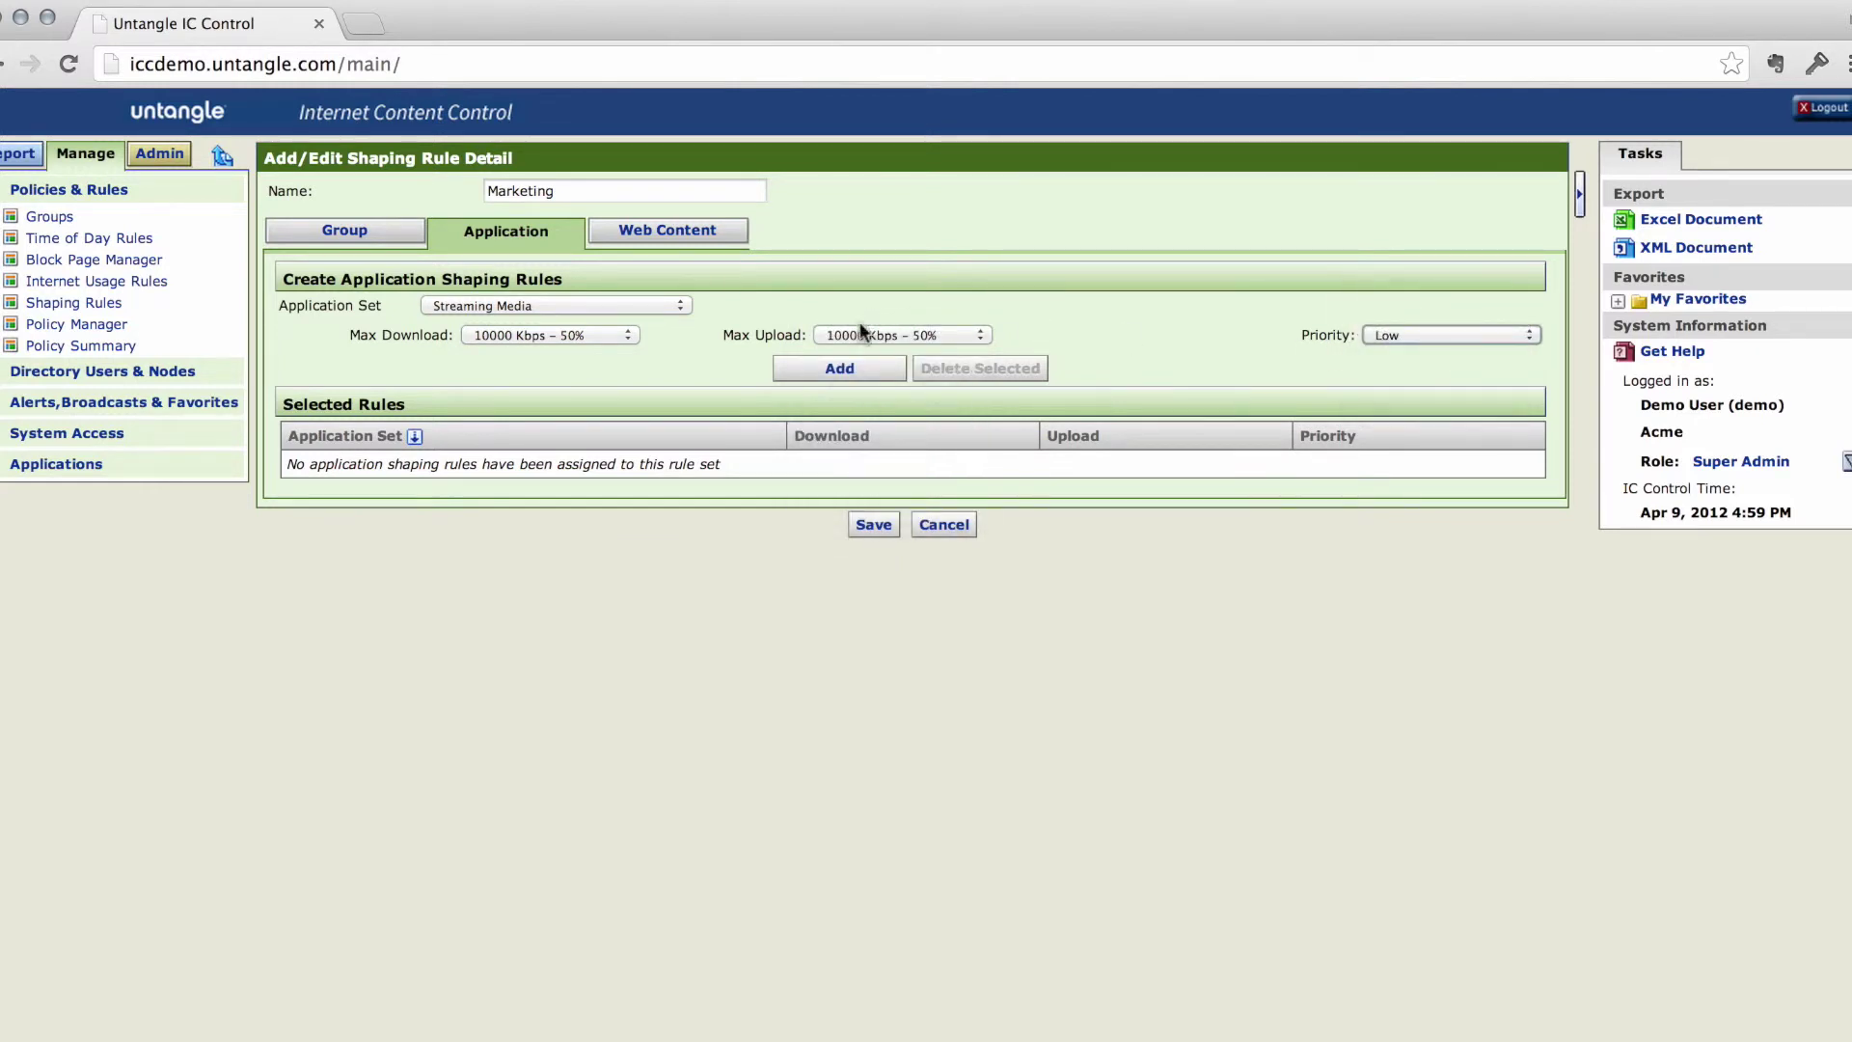
click(841, 370)
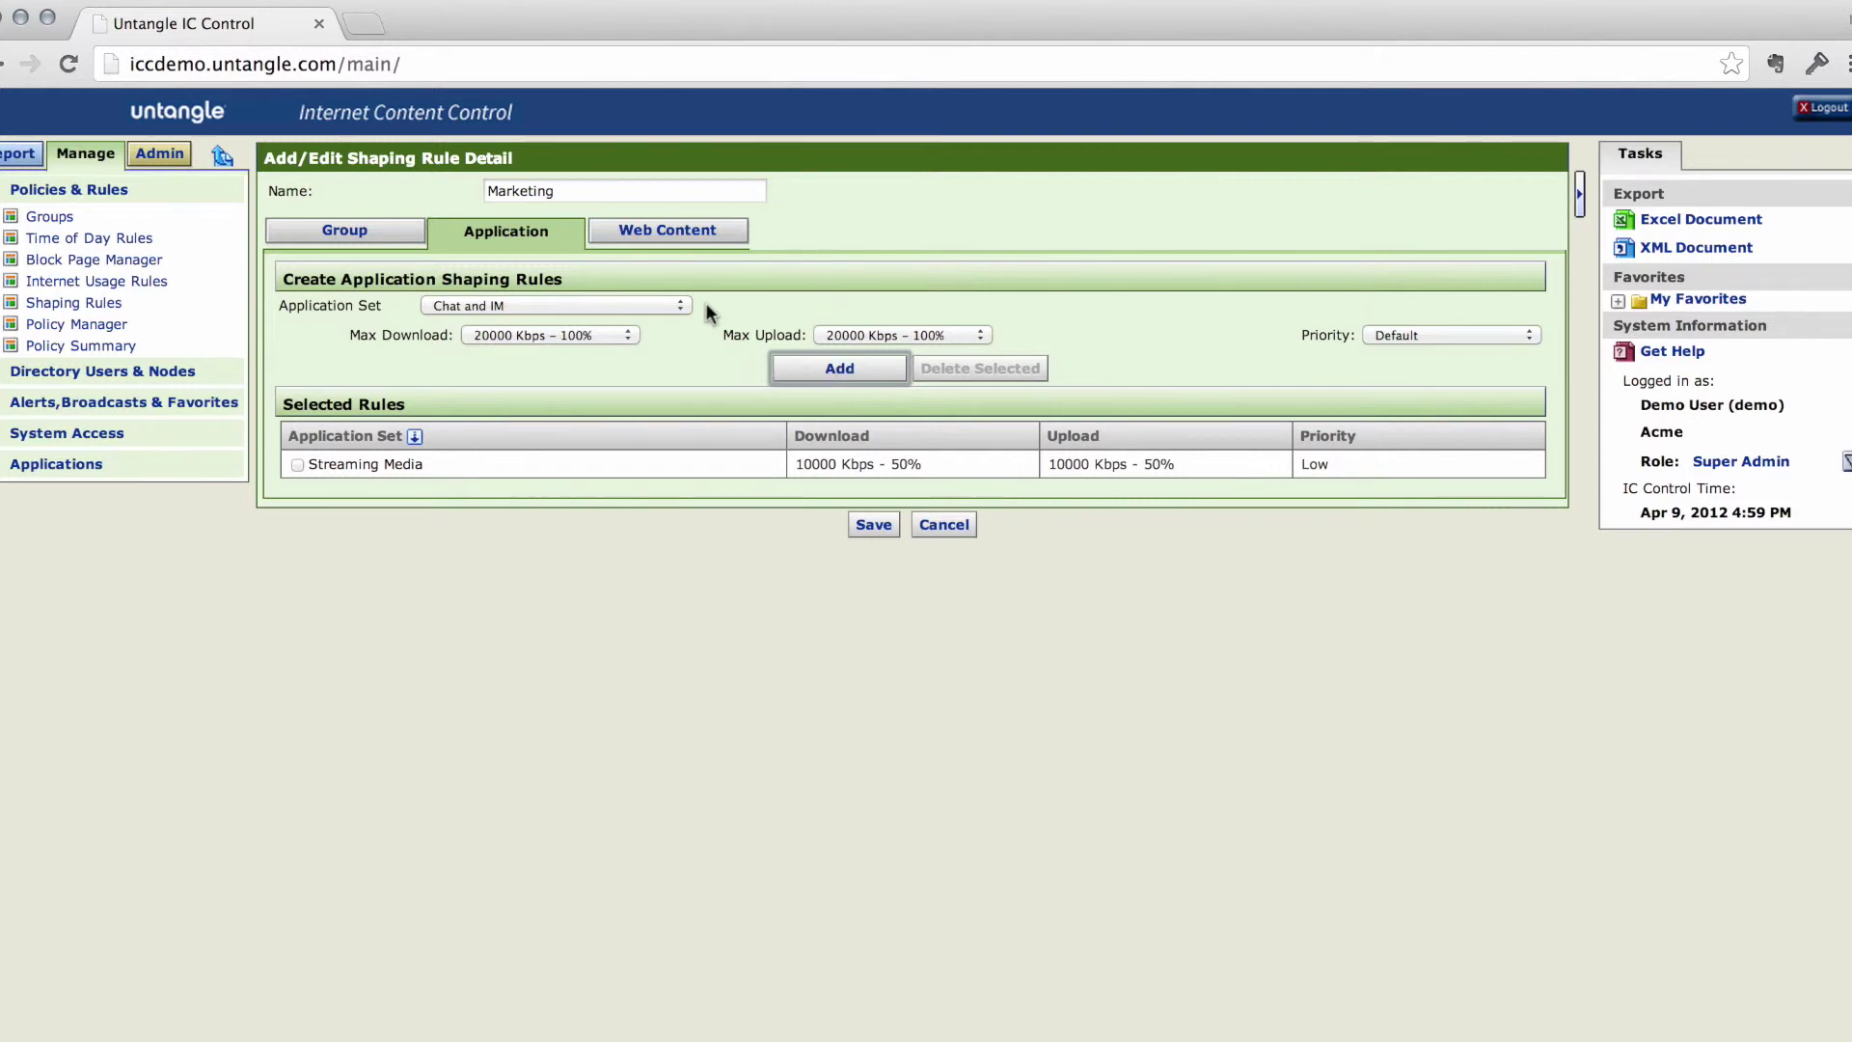
- Add a web content shaping rule to the Marketing rule set for the web URL important.com with Highest priority
click(698, 242)
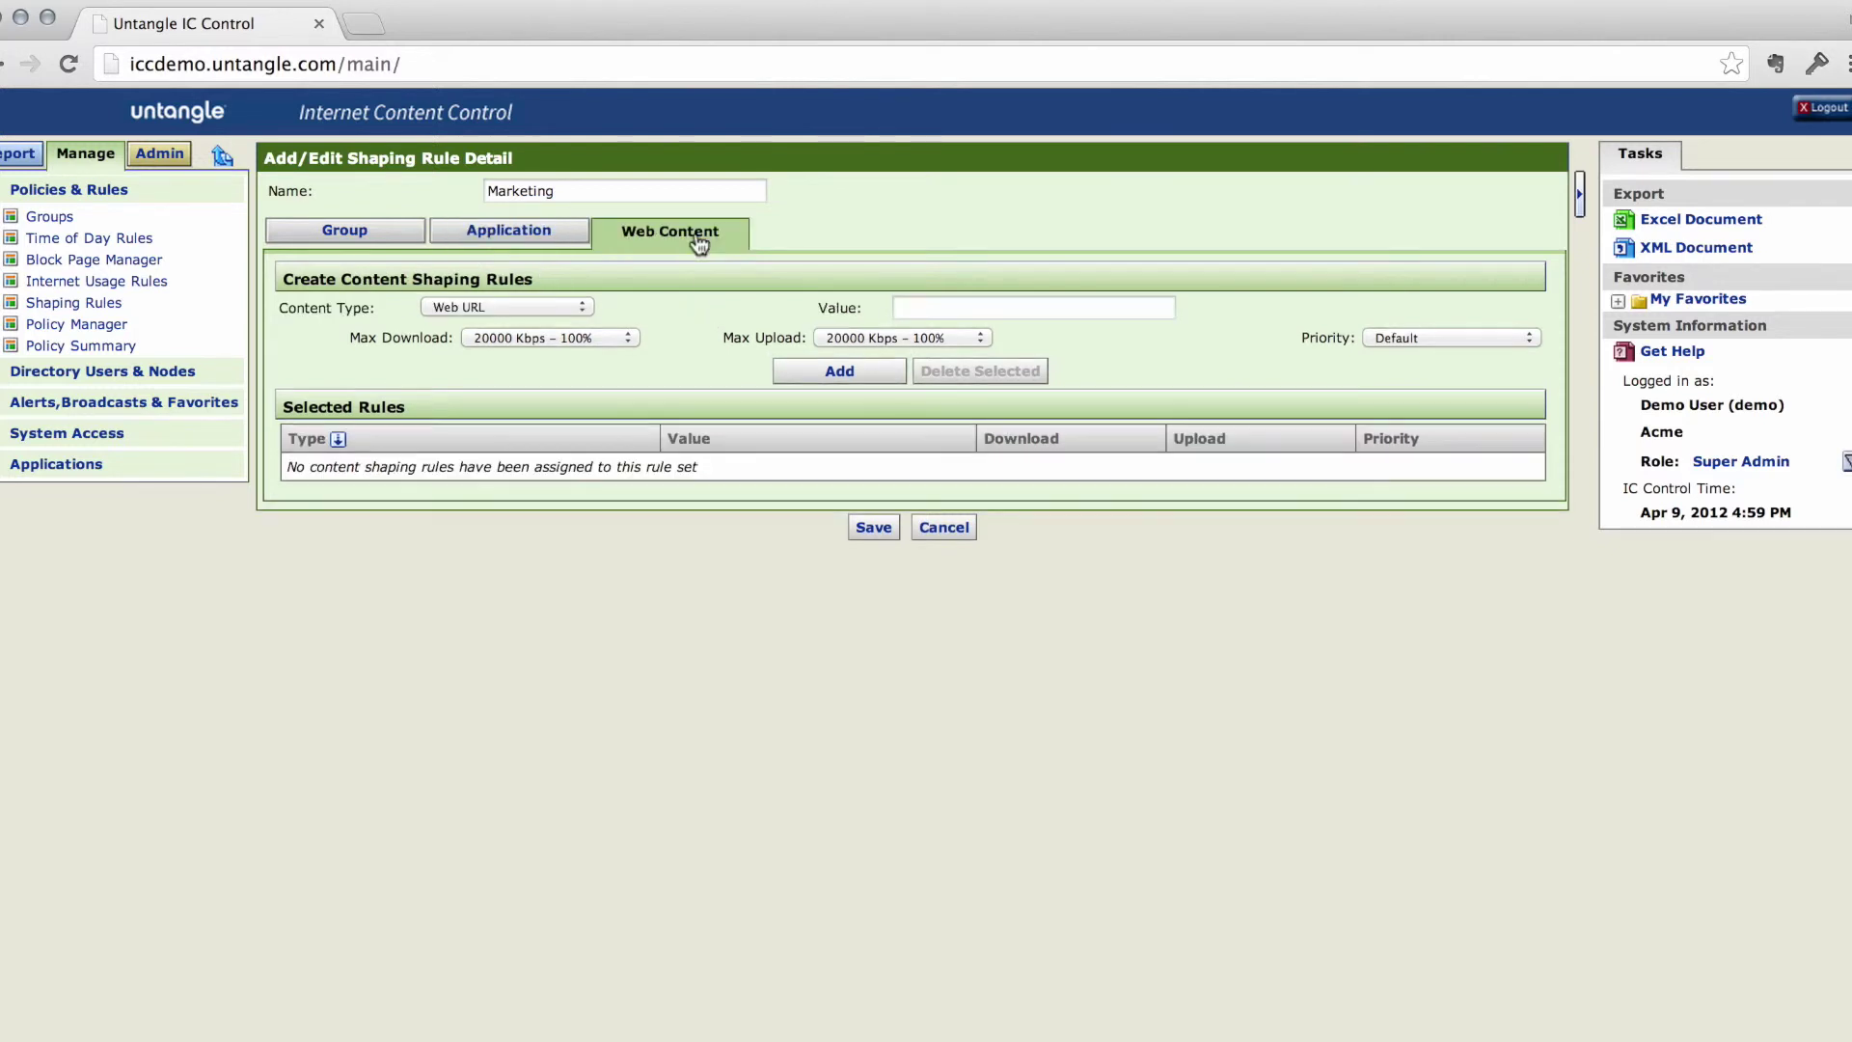
click(996, 311)
text(impo)
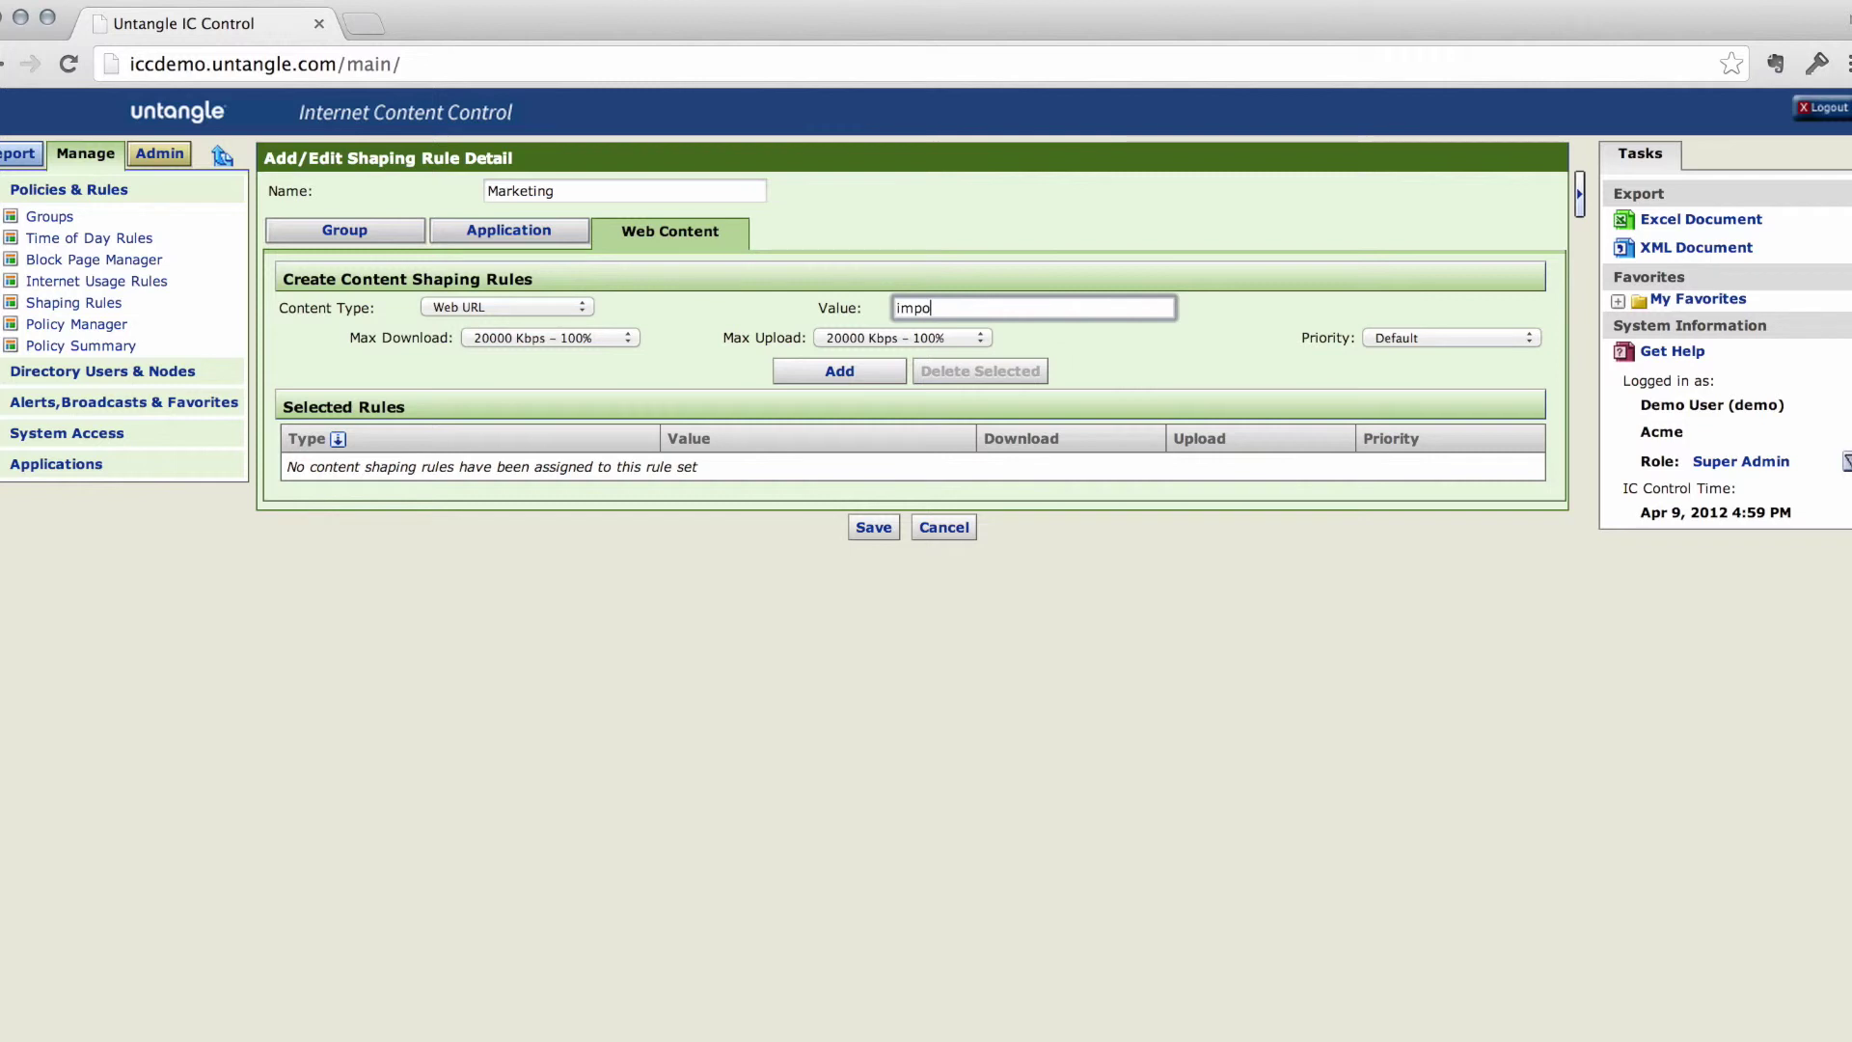
text(rtant.com)
click(1463, 332)
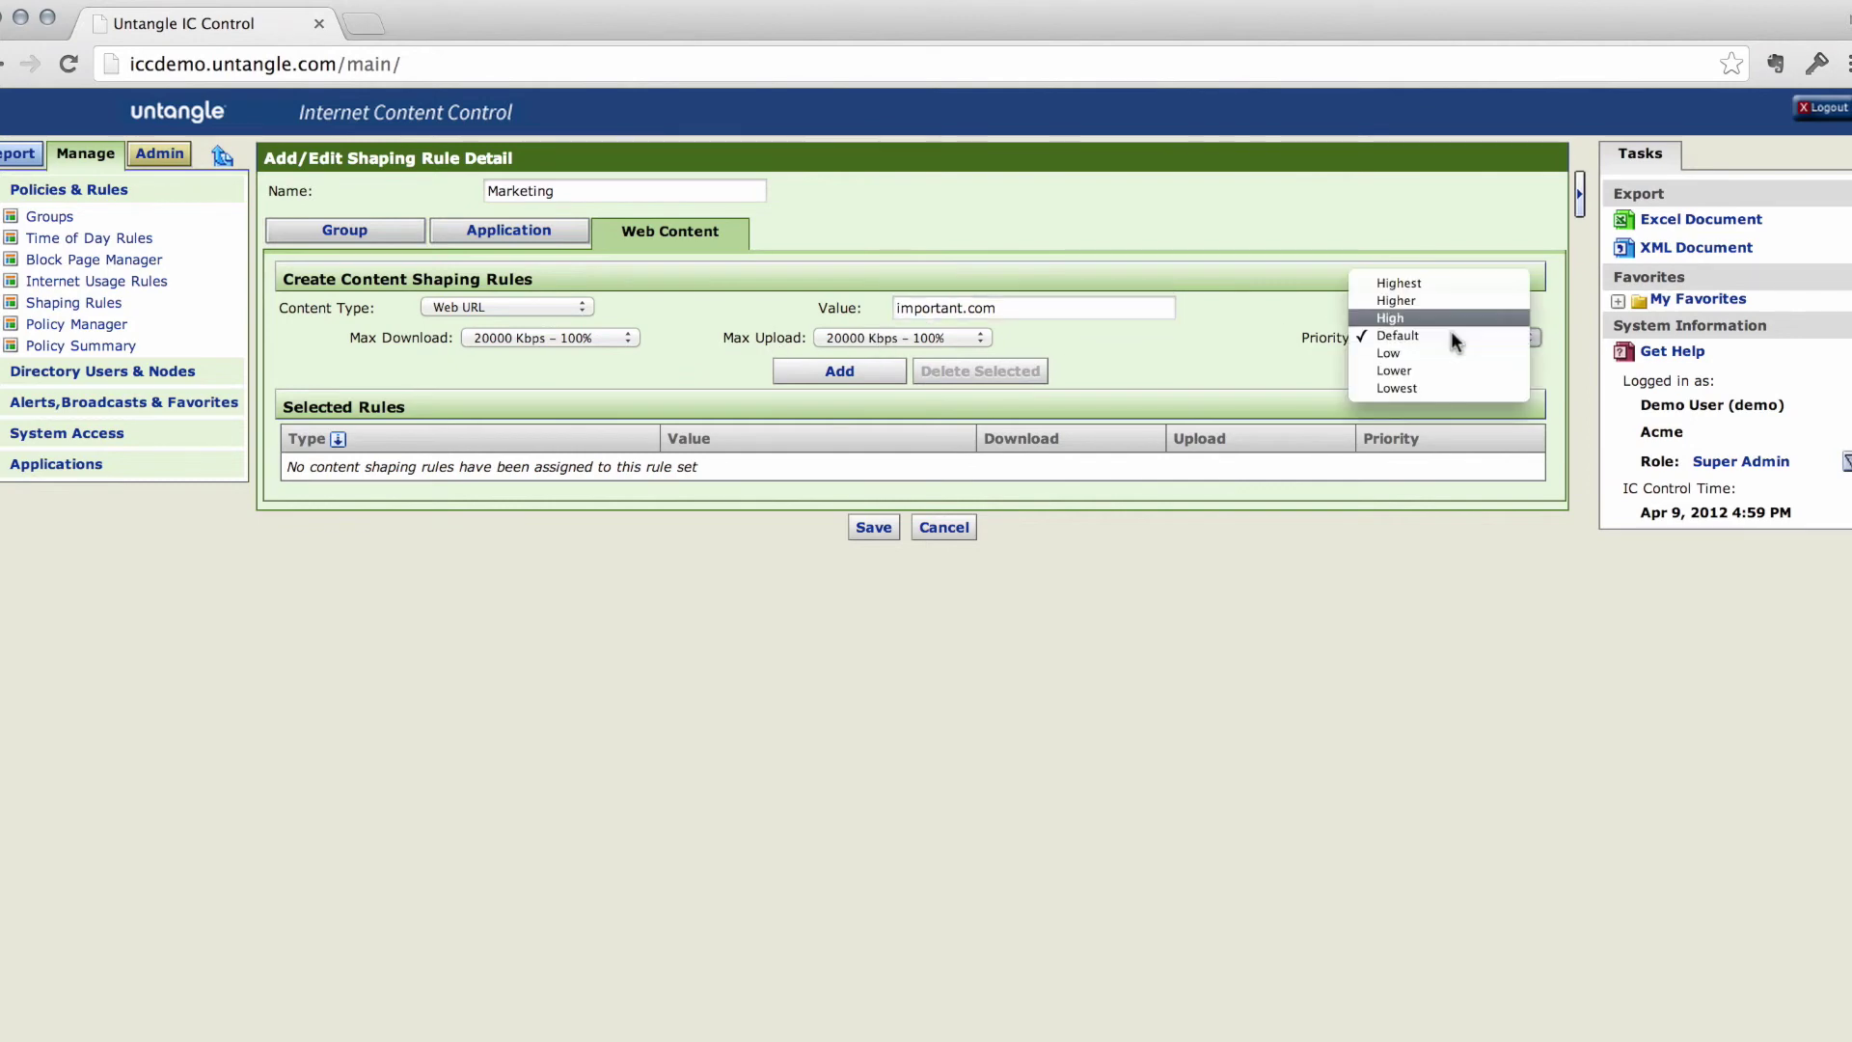
click(1449, 287)
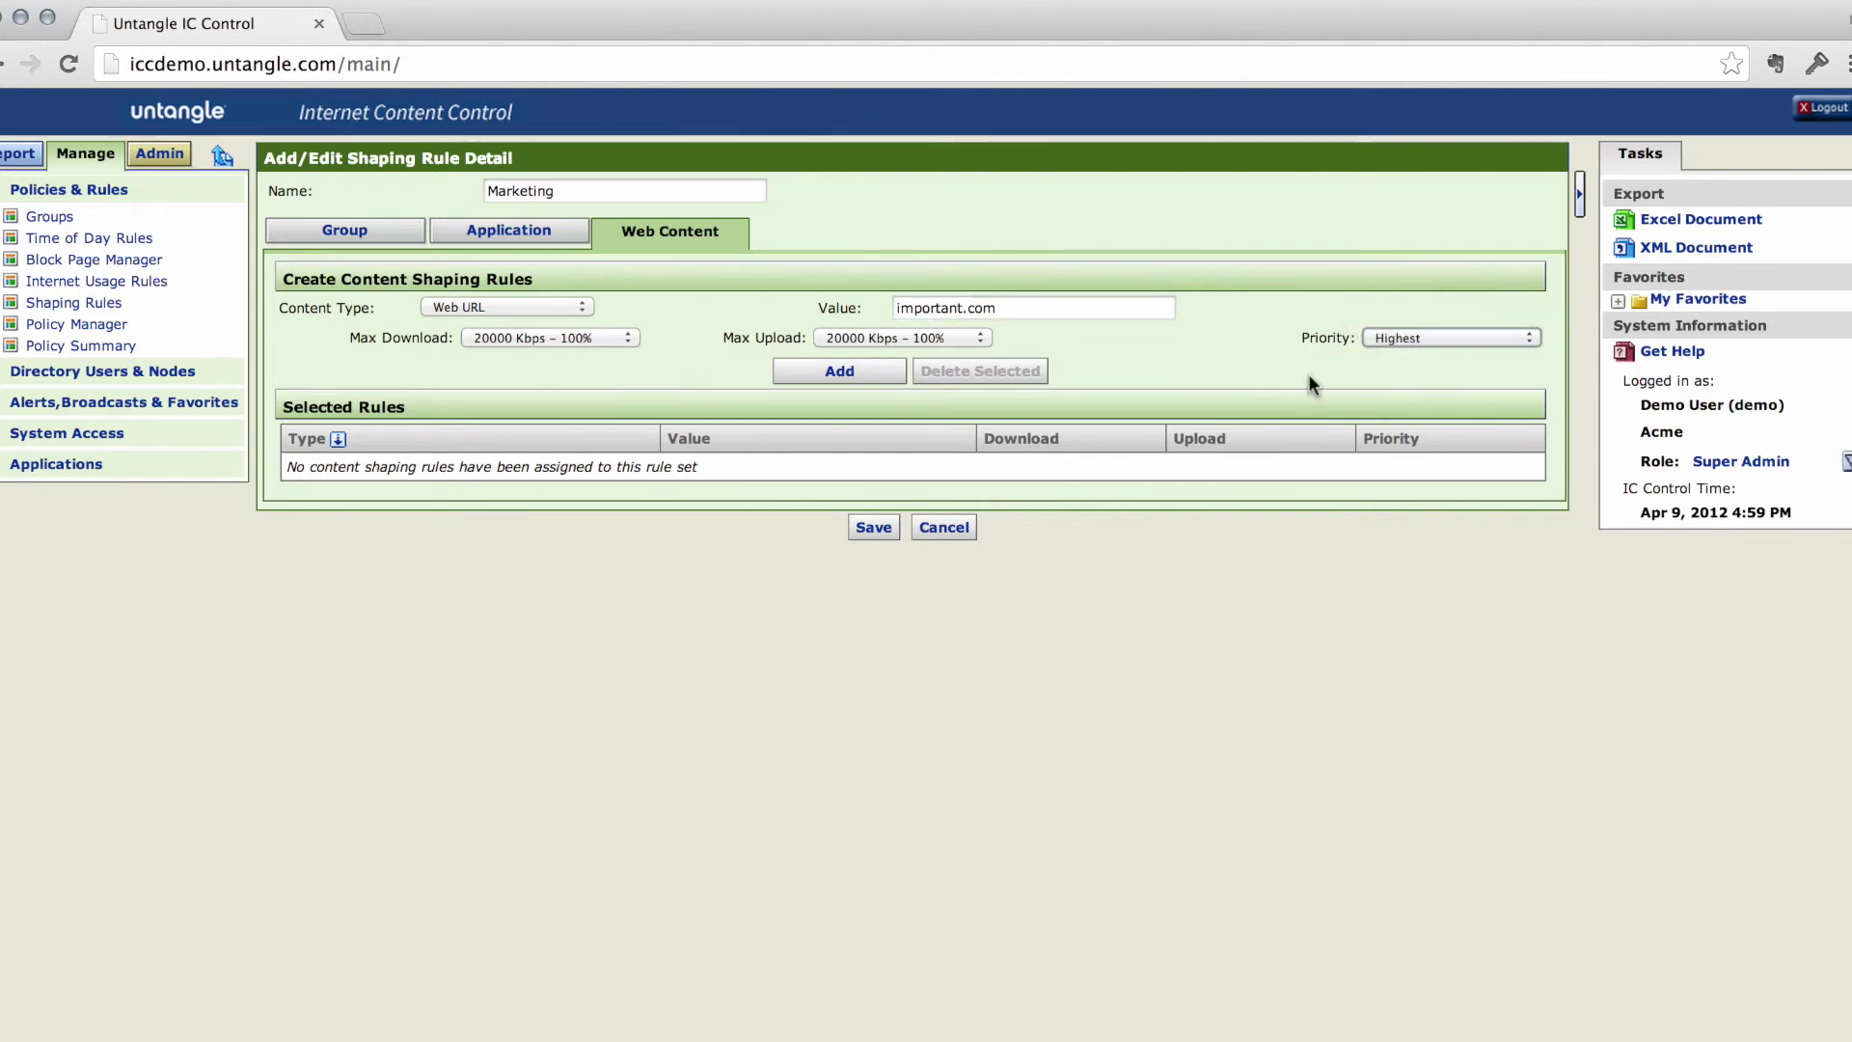
click(795, 381)
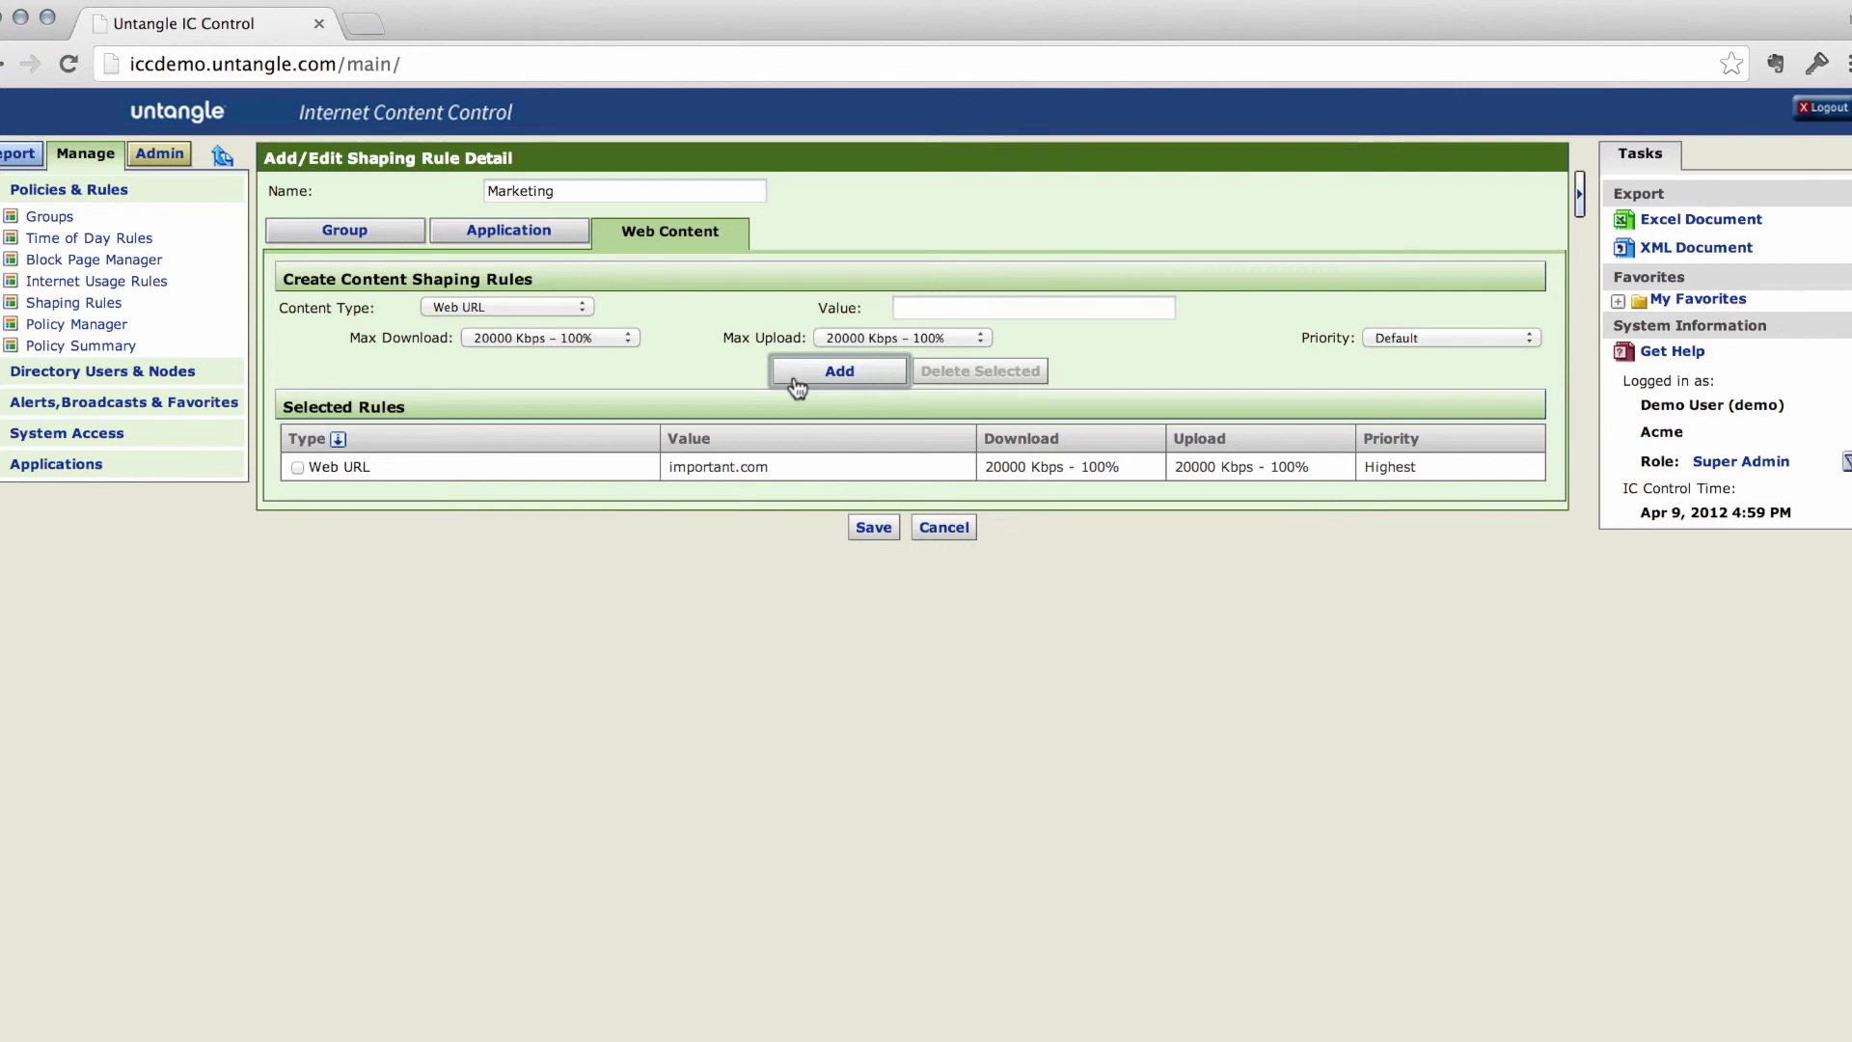